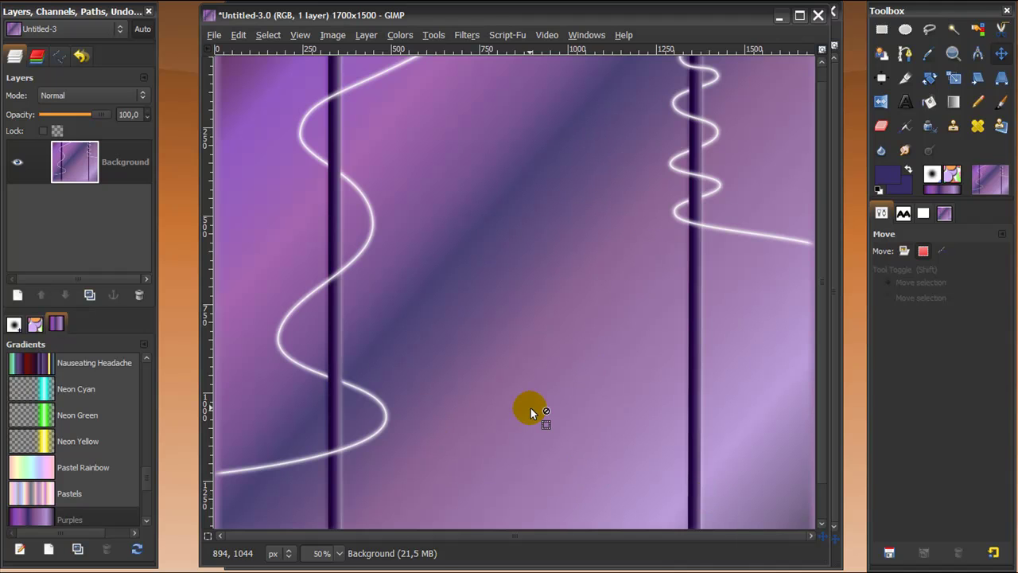
Step: Set the example image aside and fill layer 1 with the linear Purples gradient, diagonally from its upper-left to its lower-right corner
left_click(778, 15)
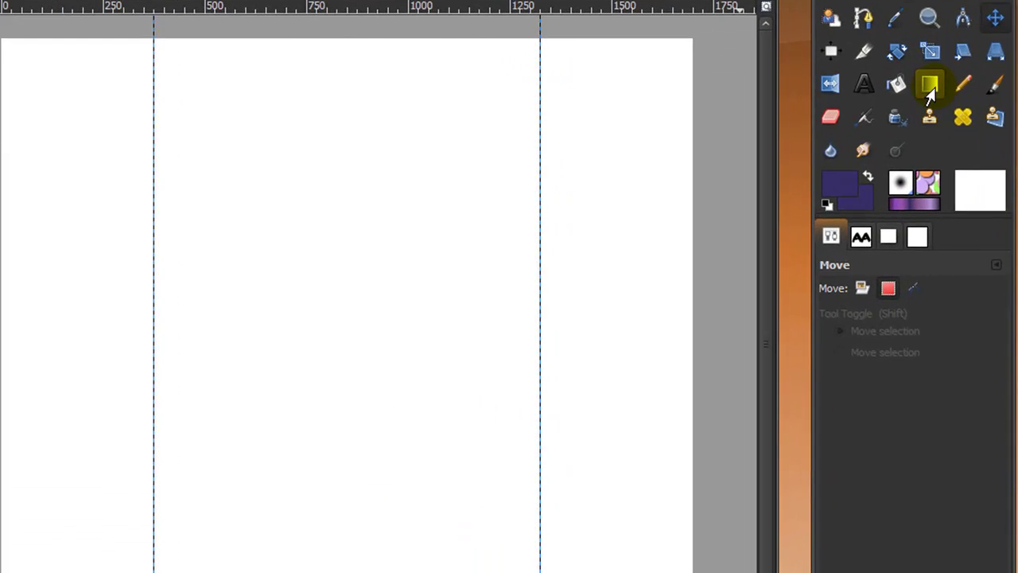
left_click(954, 102)
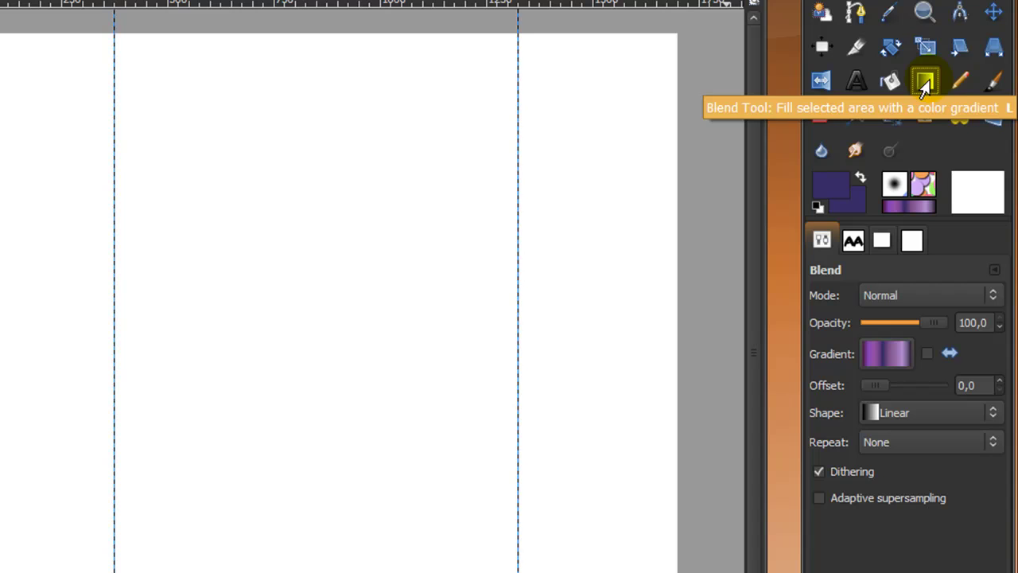
left_click(899, 357)
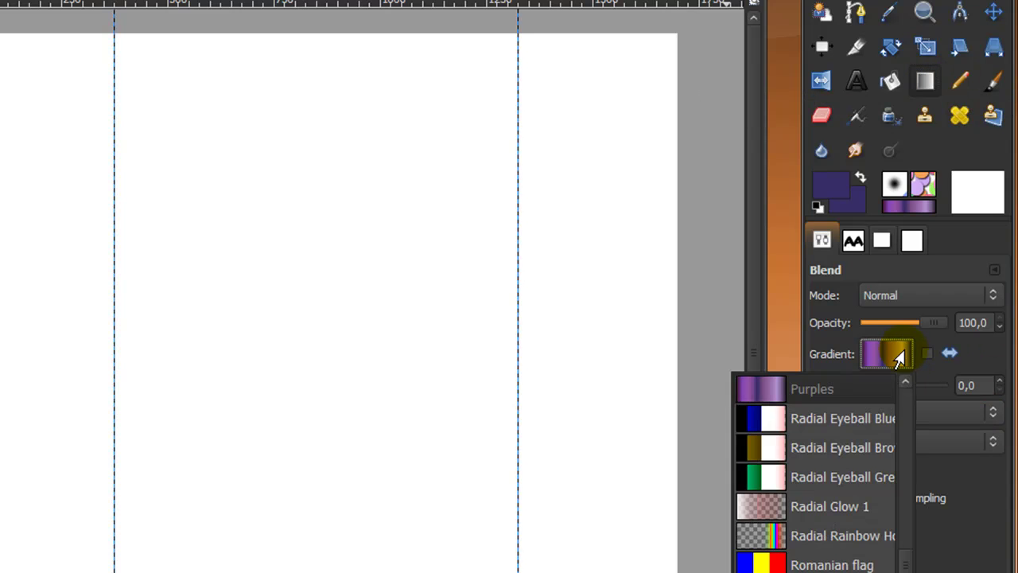
left_click(900, 357)
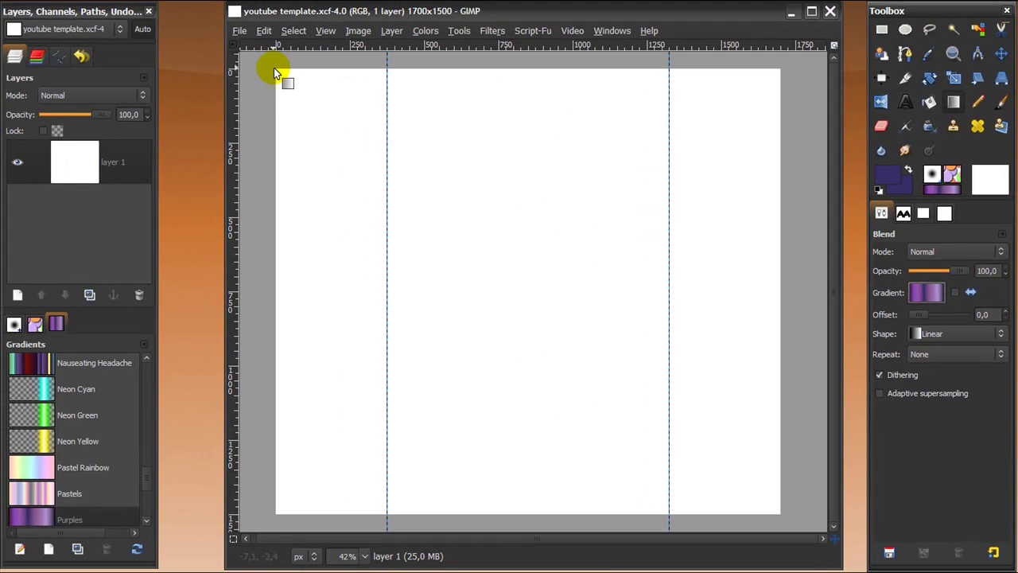
left_click_drag(276, 68, 780, 517)
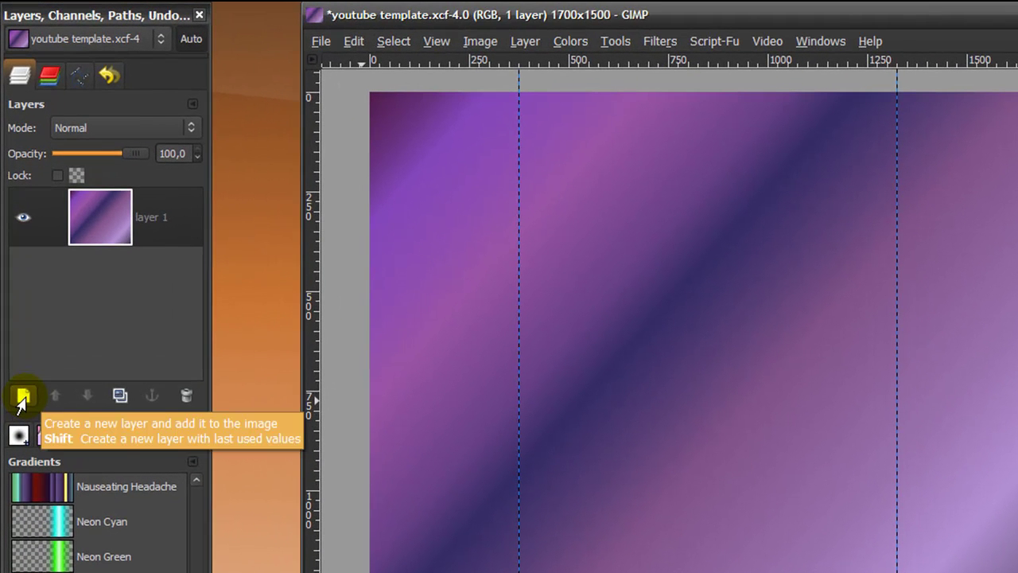
Step: Add a transparent 1700 x 1500 px layer named pillar above layer 1
left_click(21, 399)
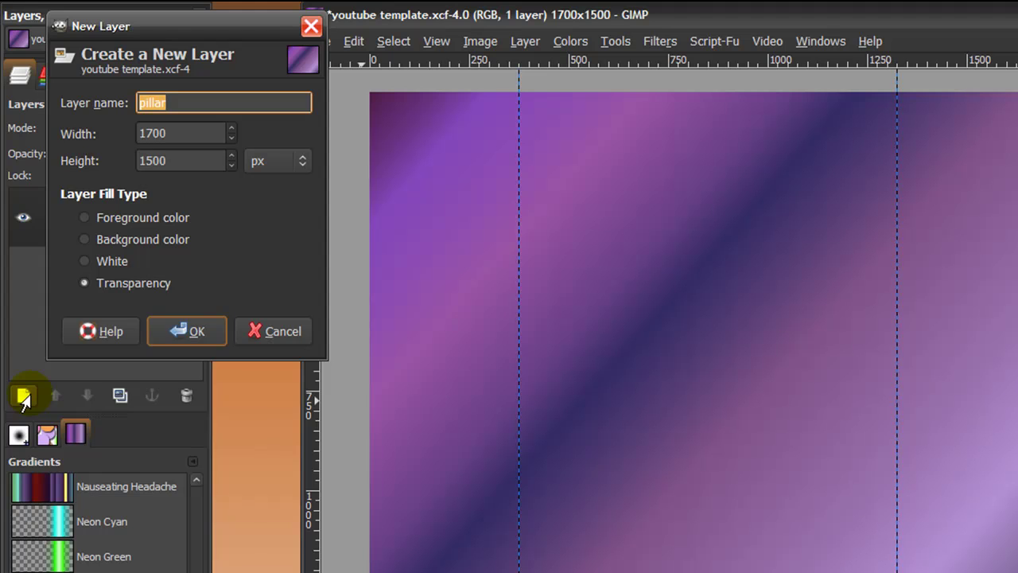
left_click(167, 332)
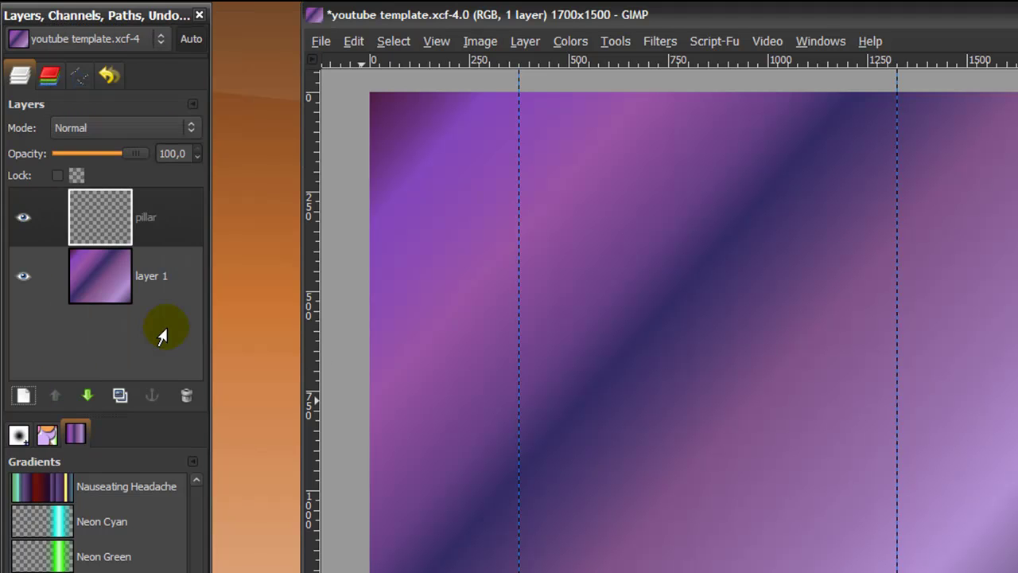
left_click(151, 234)
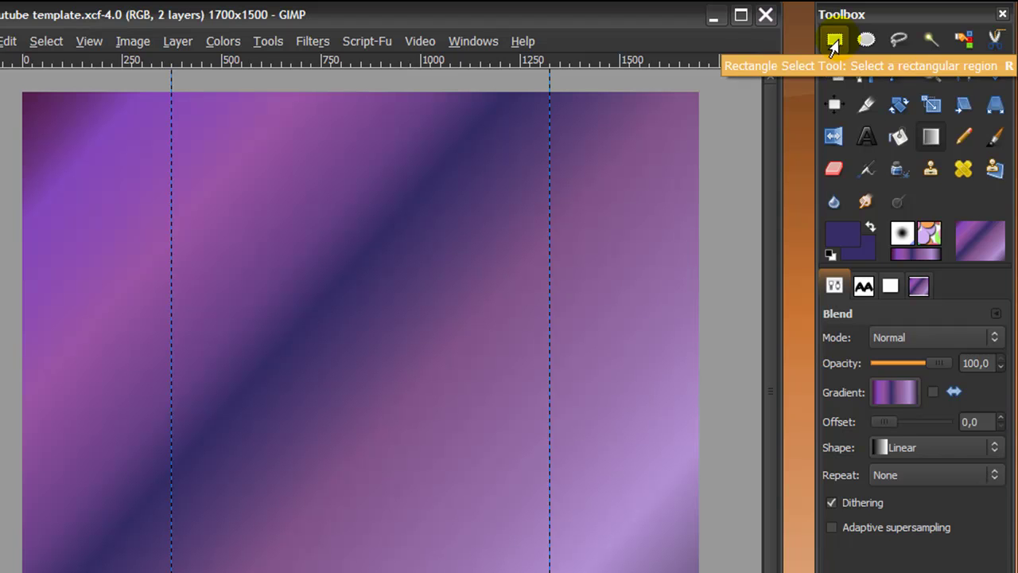
Step: Make a full-height rectangular selection 50 px wide and align its right edge with the first vertical guide, at X position 325
left_click(834, 42)
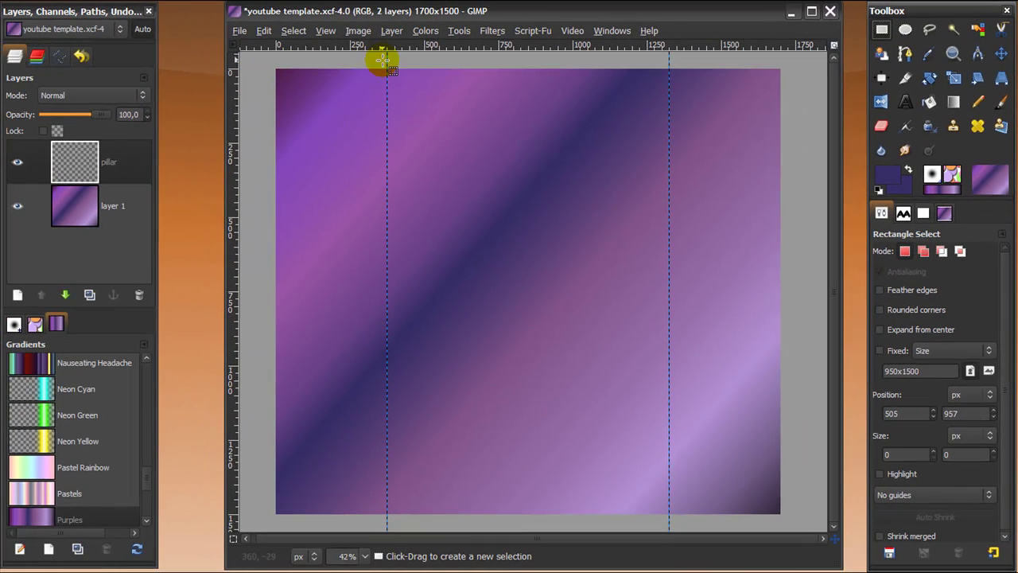
left_click_drag(375, 63, 384, 515)
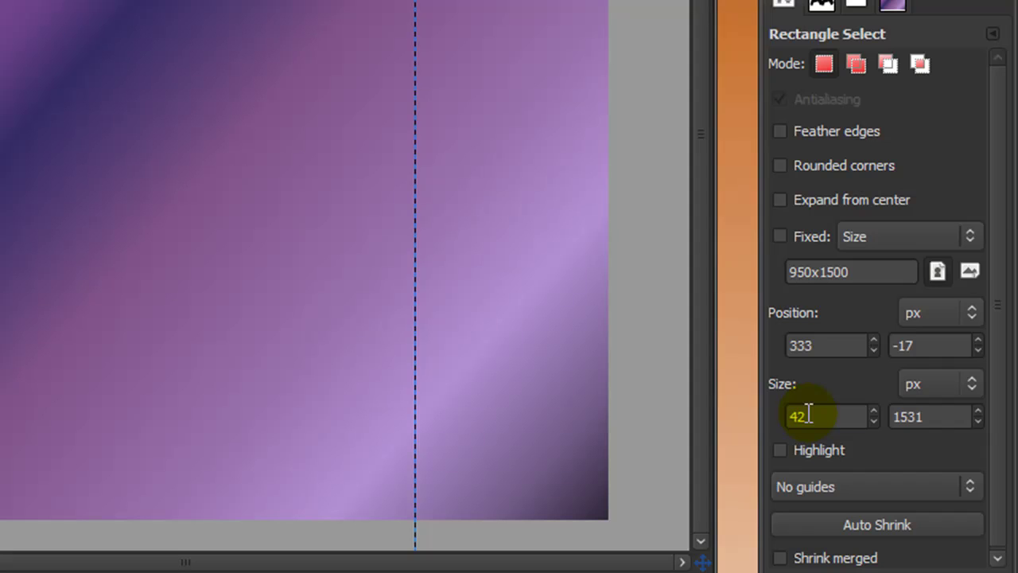
left_click_drag(807, 414, 754, 418)
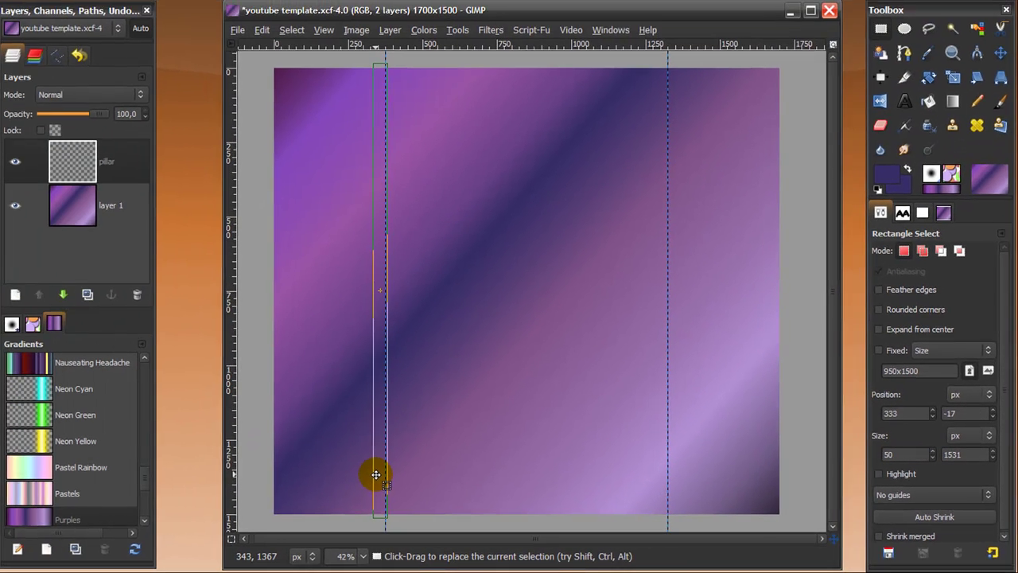
left_click_drag(376, 475, 377, 475)
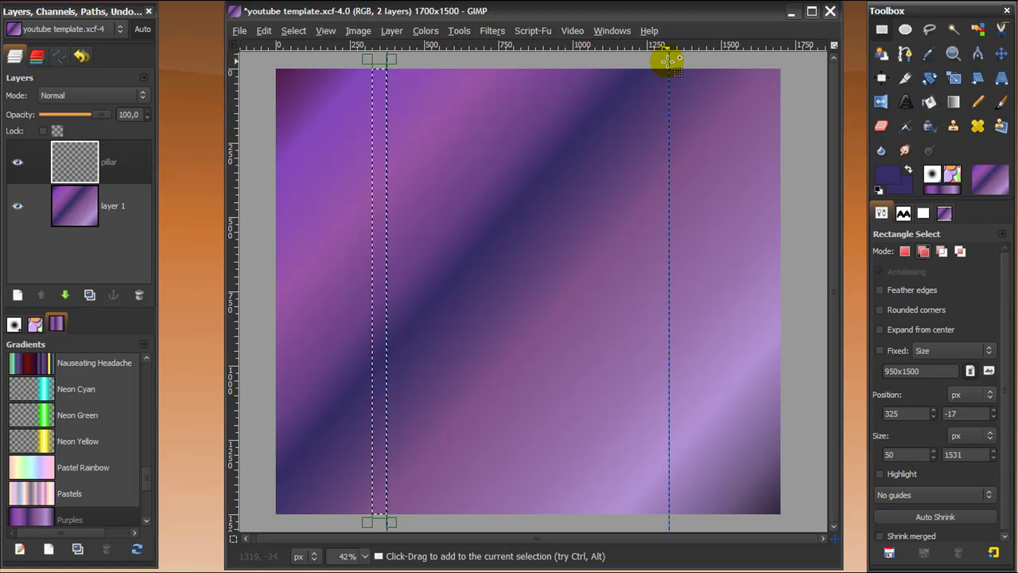
left_click_drag(670, 60, 685, 528)
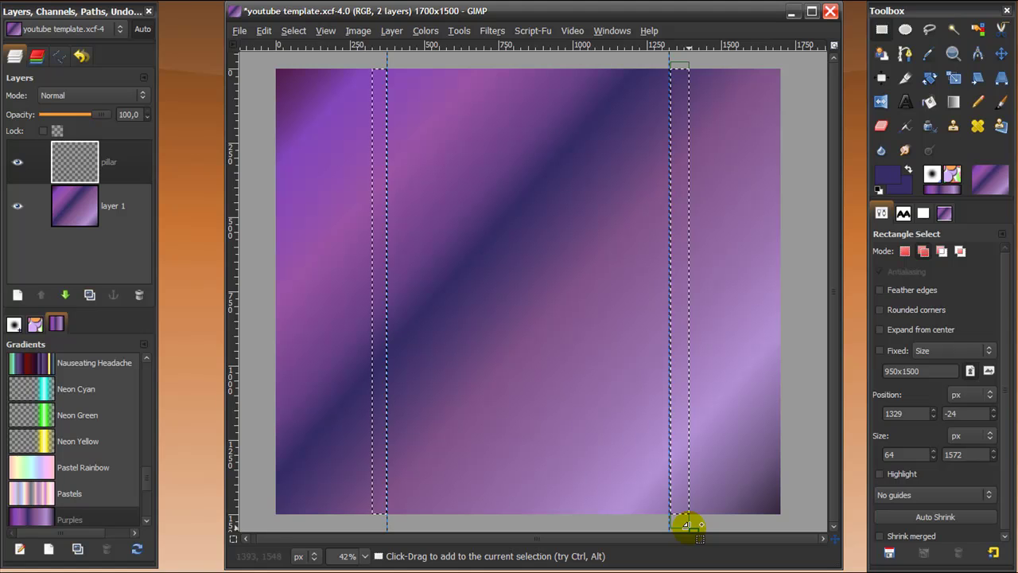
left_click(674, 474)
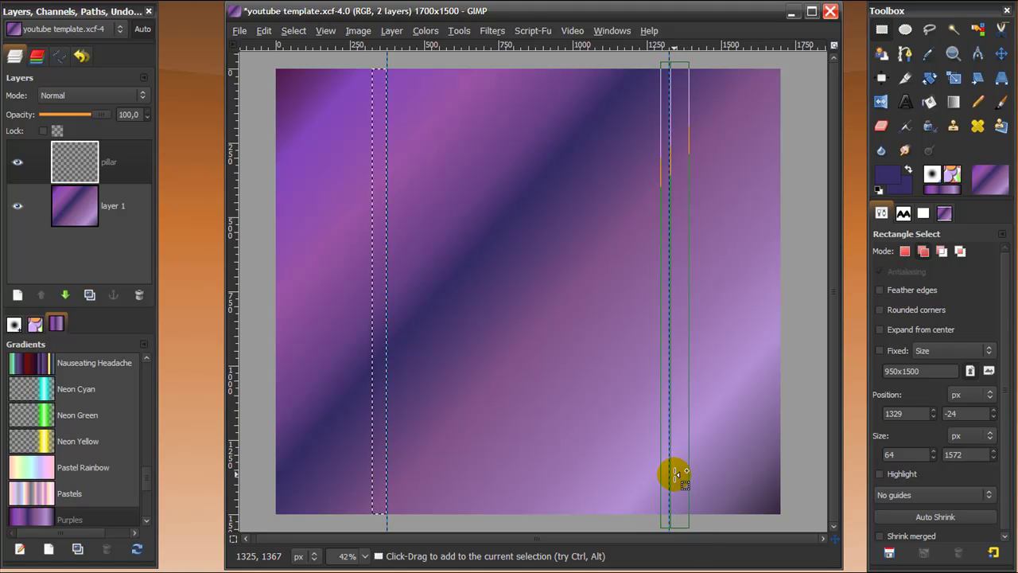
left_click(683, 340)
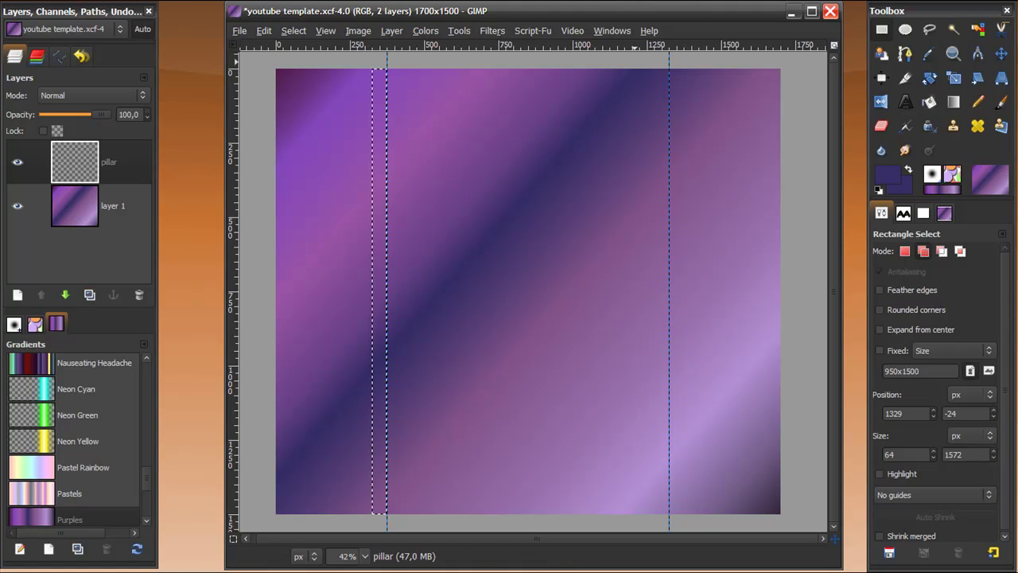
Step: Add a second full-height strip, 50 px wide, to the selection, starting at the second vertical guide at X position 1325
left_click_drag(673, 54, 679, 472)
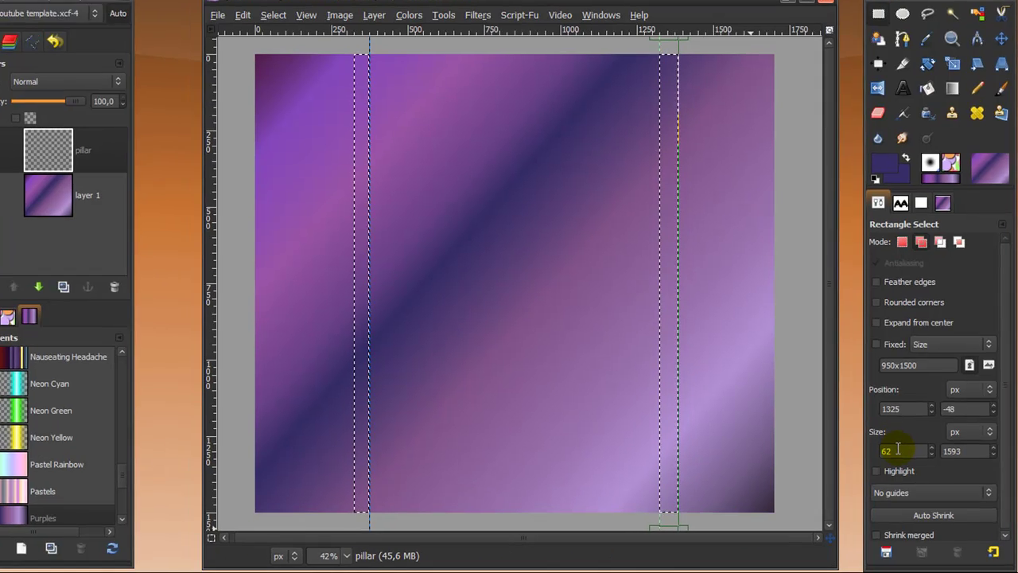
double_click(897, 450)
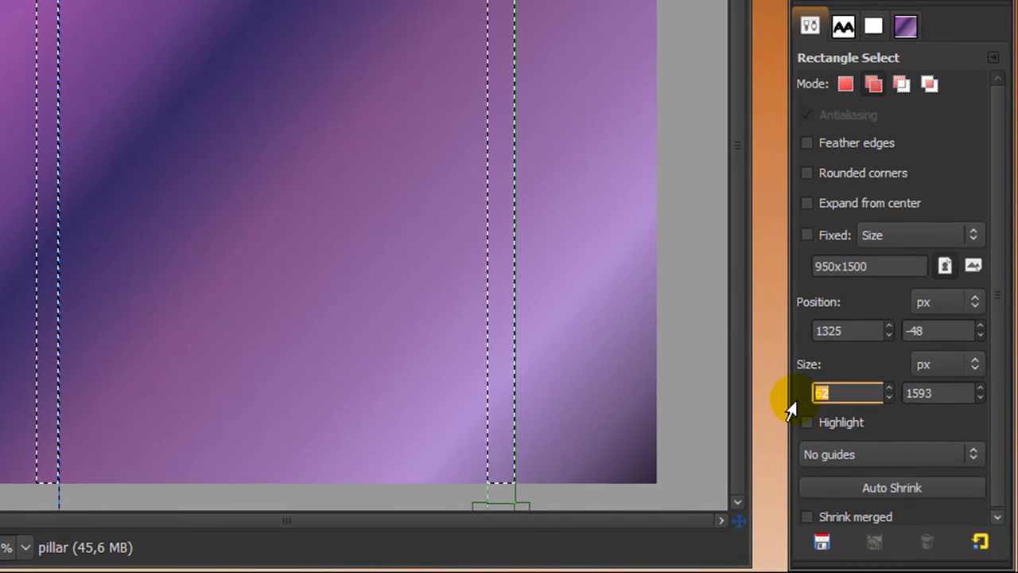
type("50")
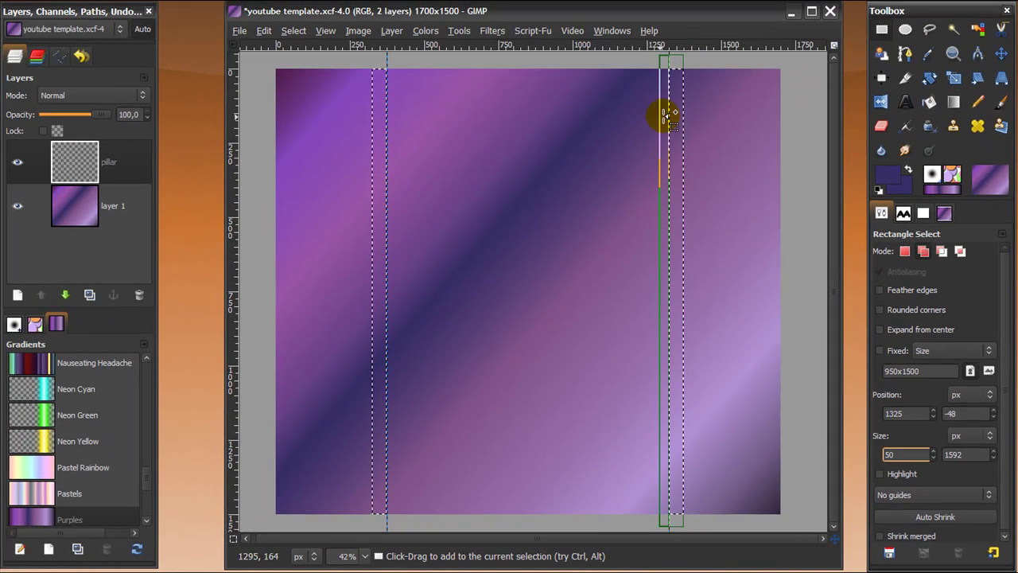
left_click(587, 275)
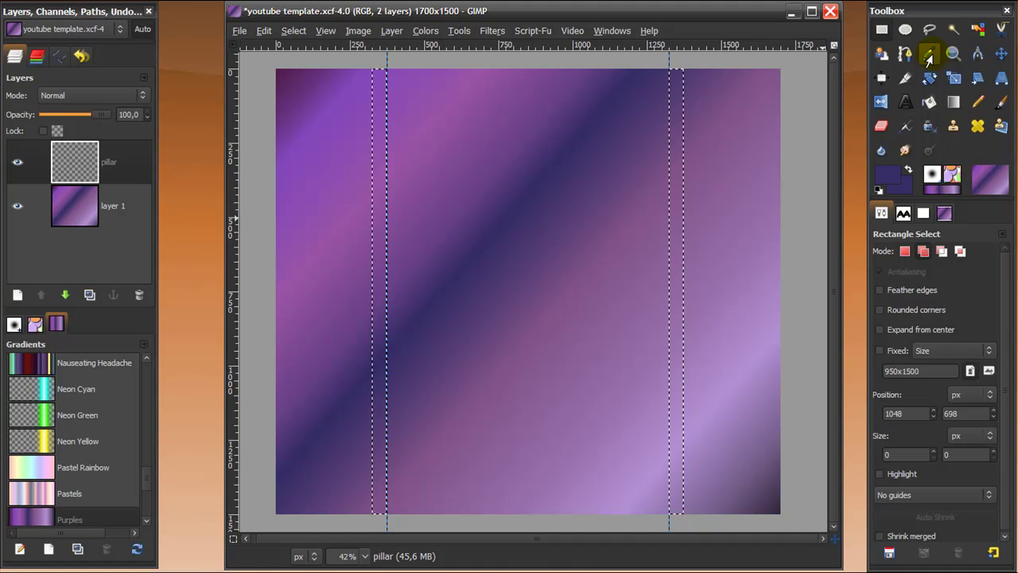
Step: Set the foreground colour to the dark violet 362d66
left_click(887, 178)
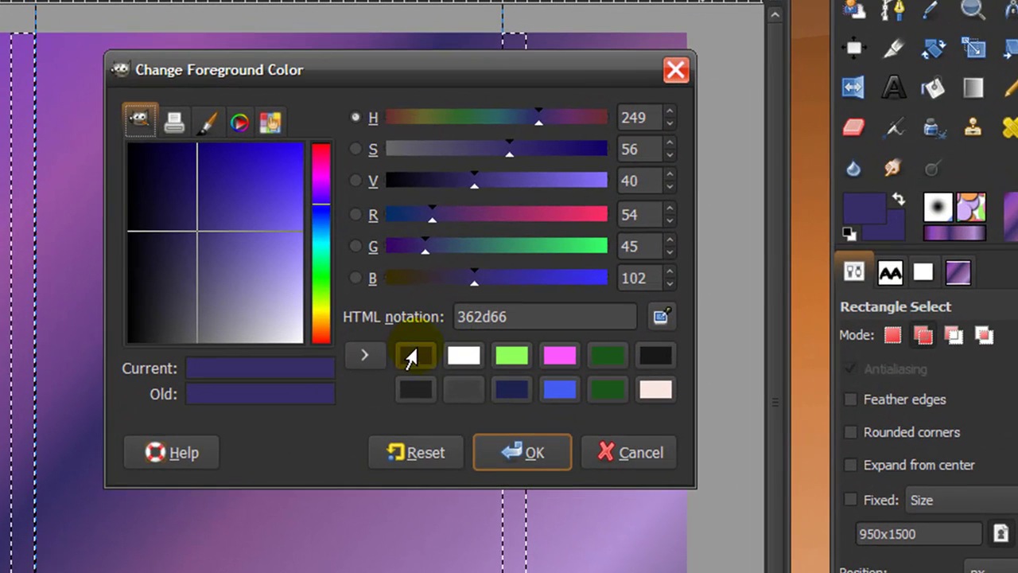
left_click(413, 357)
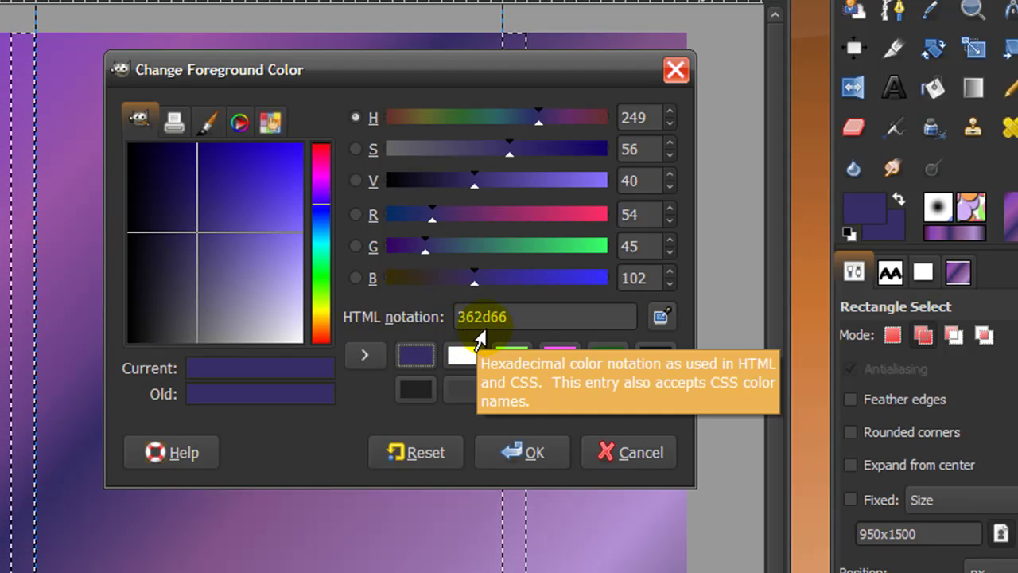
left_click(523, 453)
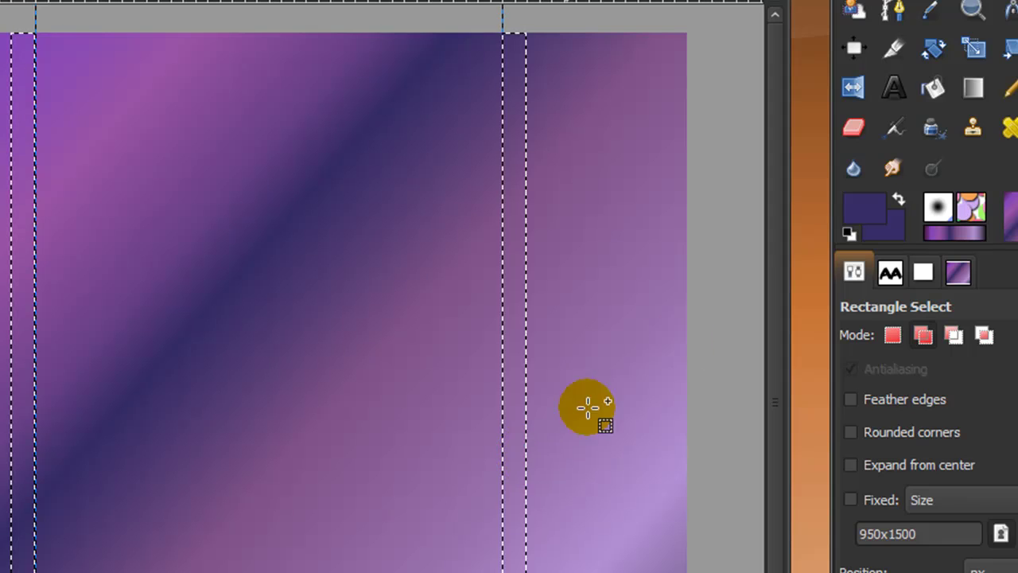
Step: Bucket-fill both selected strips on the pillar layer with the foreground colour and clear the selection
left_click(933, 88)
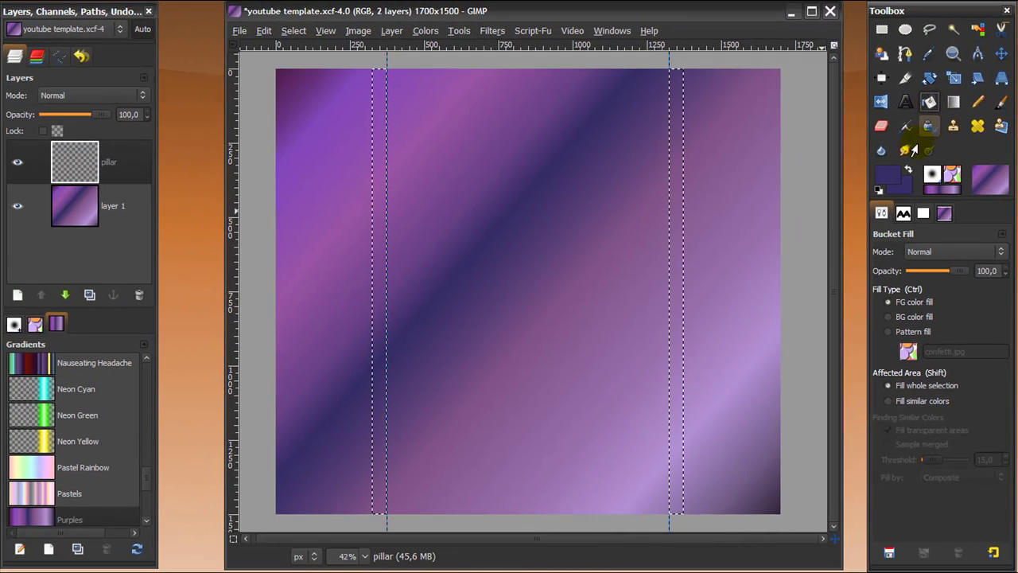
left_click(676, 344)
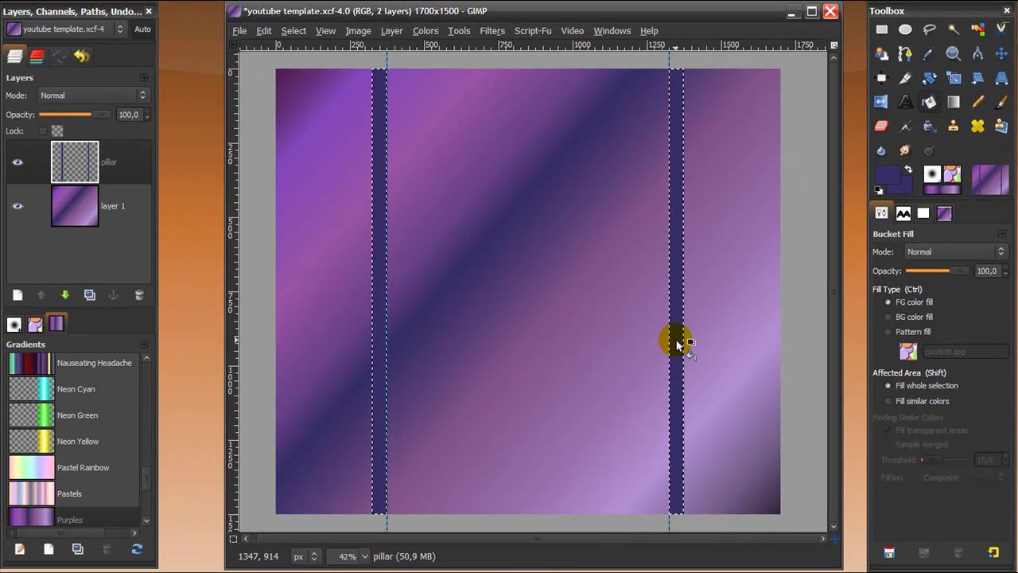
left_click(288, 33)
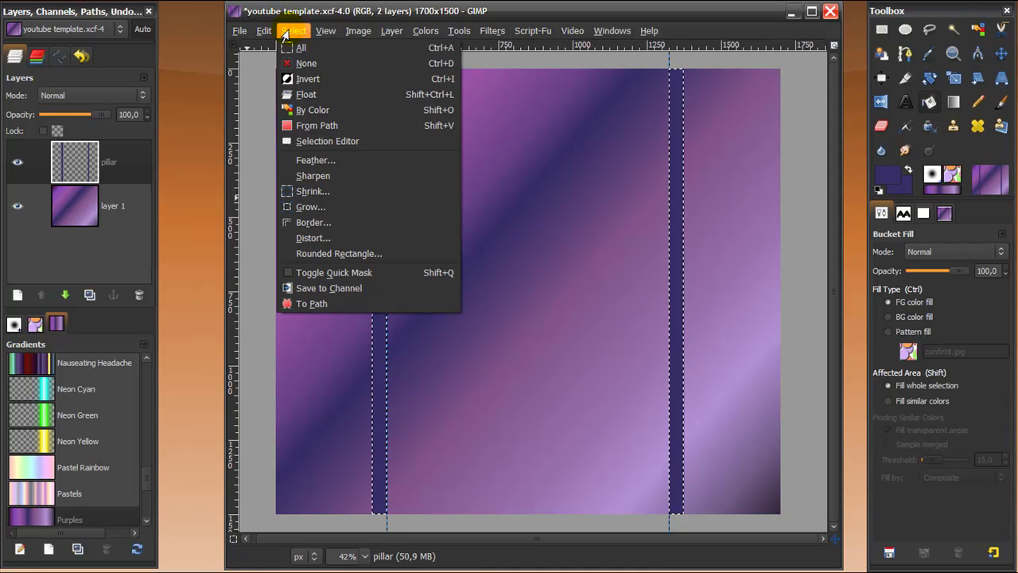
left_click(324, 64)
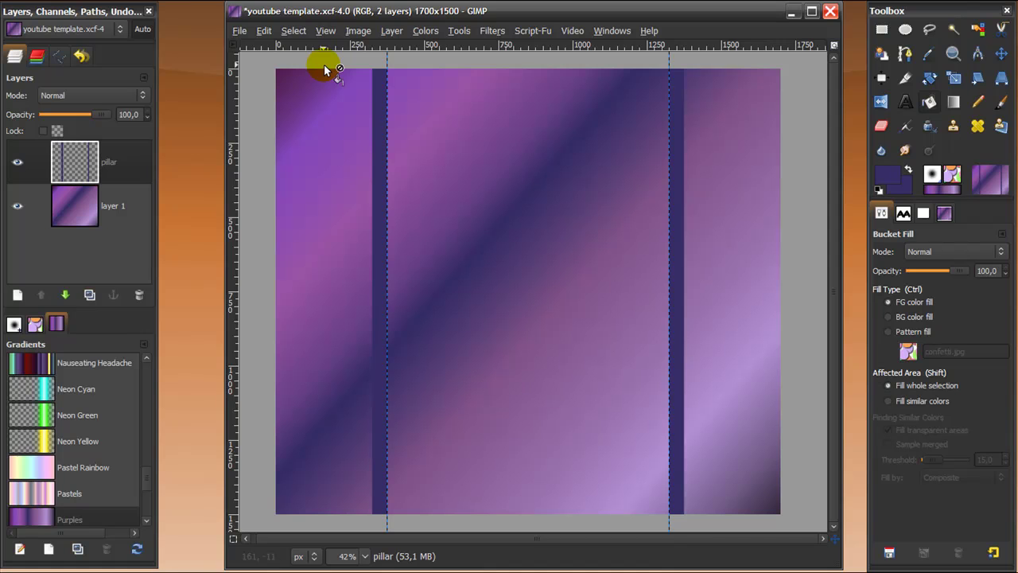
Step: Apply Bevel and Emboss to the pillar layer with Inner Bevel style, depth 11, size 10, soften 16 and Ring gloss contour, merged with the layer
left_click(529, 32)
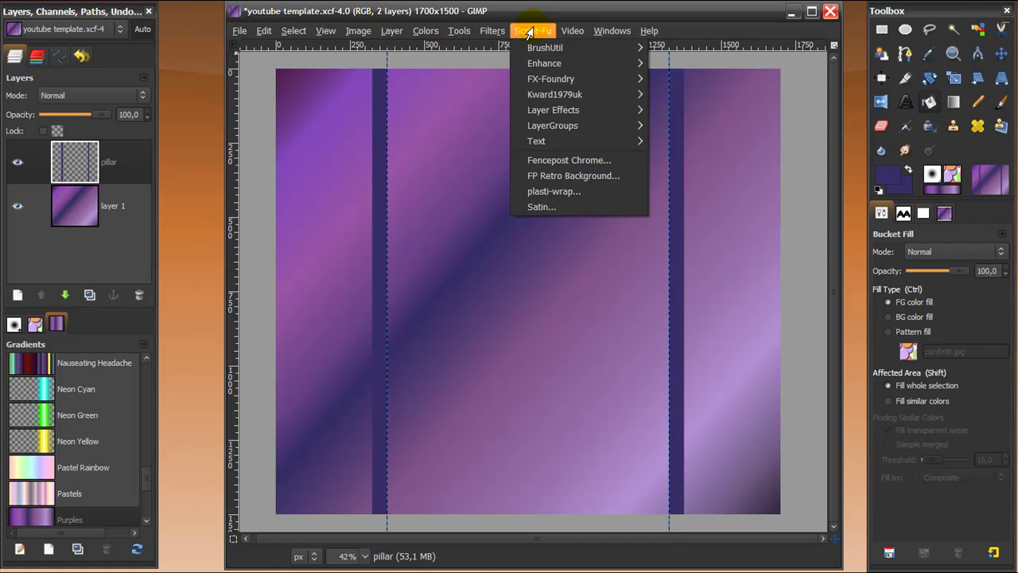
mouse_move(550, 109)
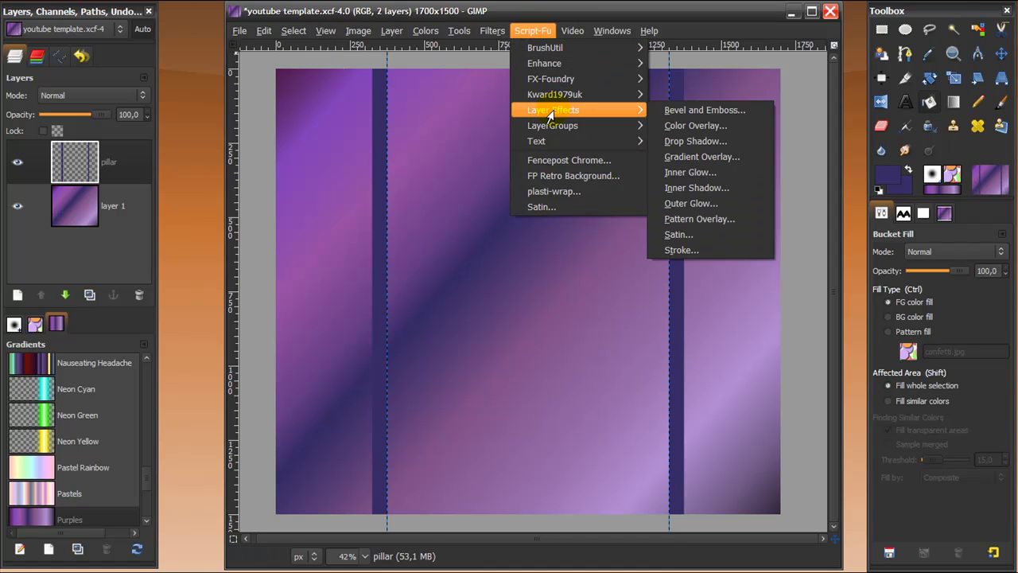
left_click(730, 106)
left_click_drag(207, 48, 551, 7)
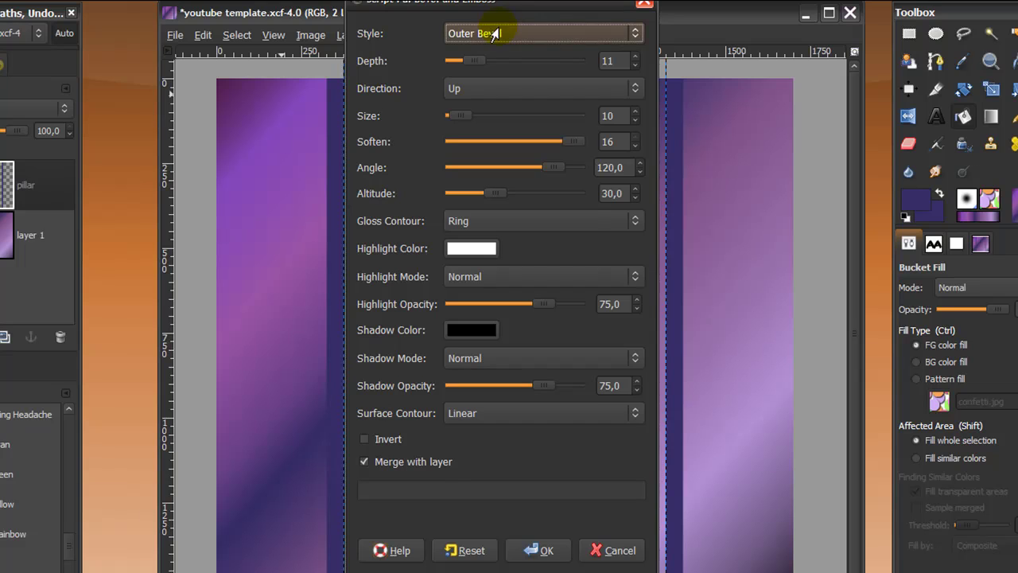
left_click(493, 37)
left_click(494, 56)
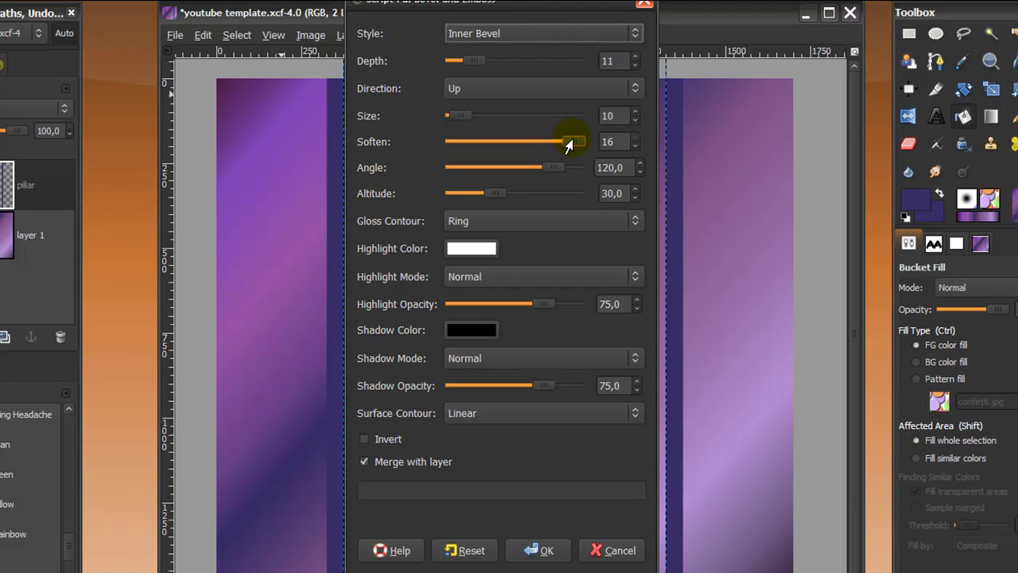
left_click(506, 227)
left_click(468, 229)
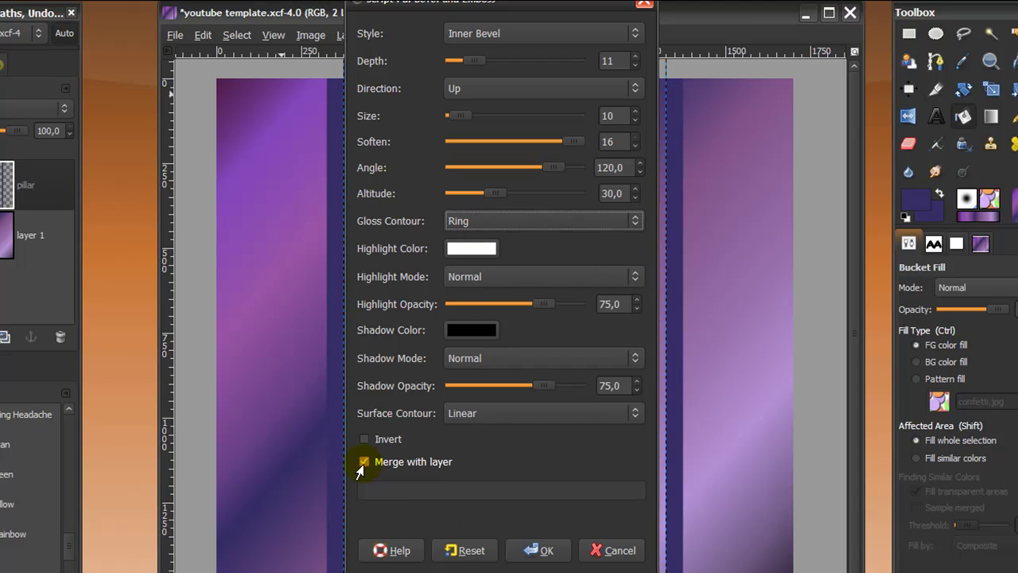
left_click(525, 551)
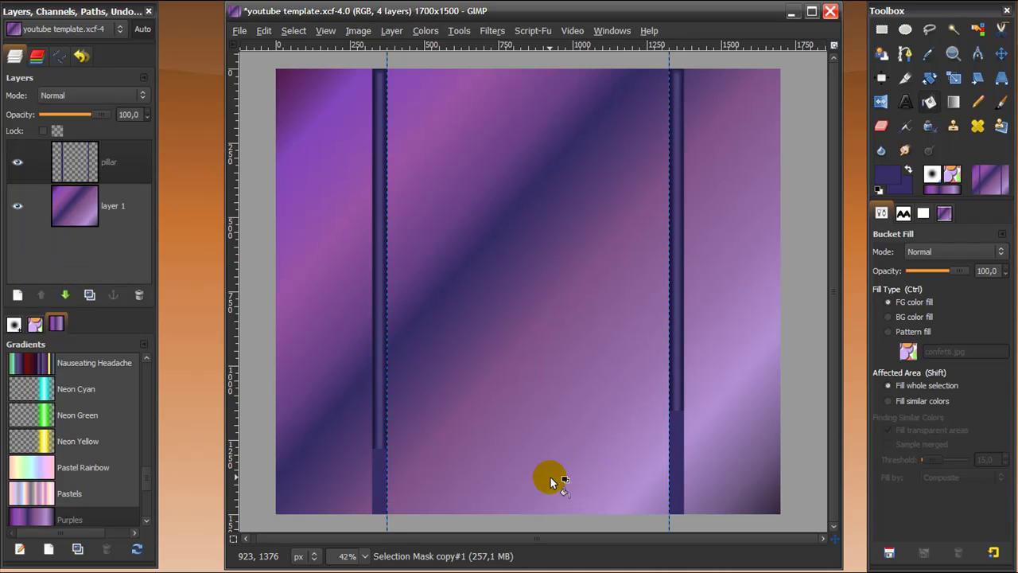
Step: Examine the bevel on the left pillar at 100% zoom
left_click(358, 557)
left_click(332, 420)
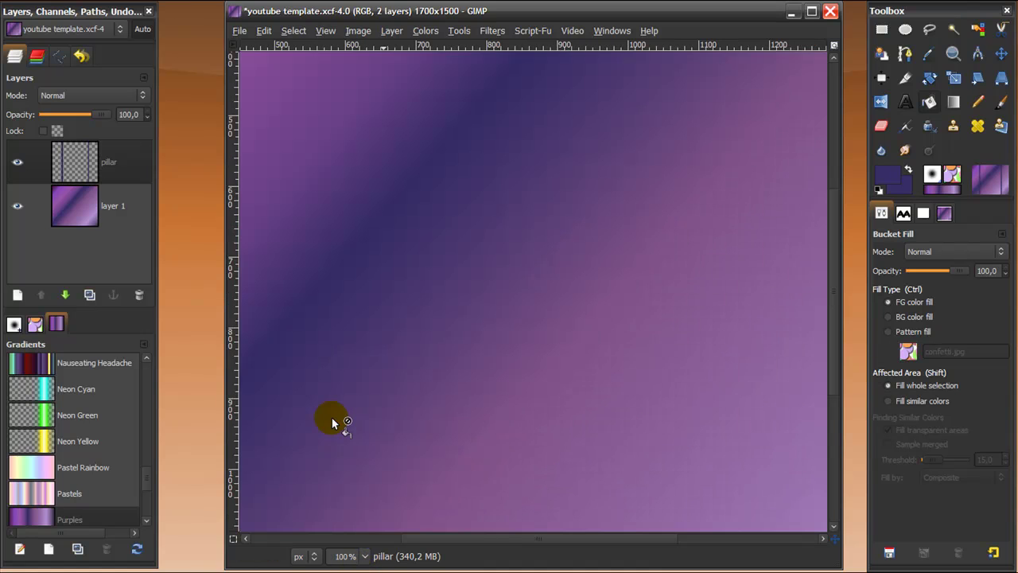
left_click_drag(455, 538, 325, 537)
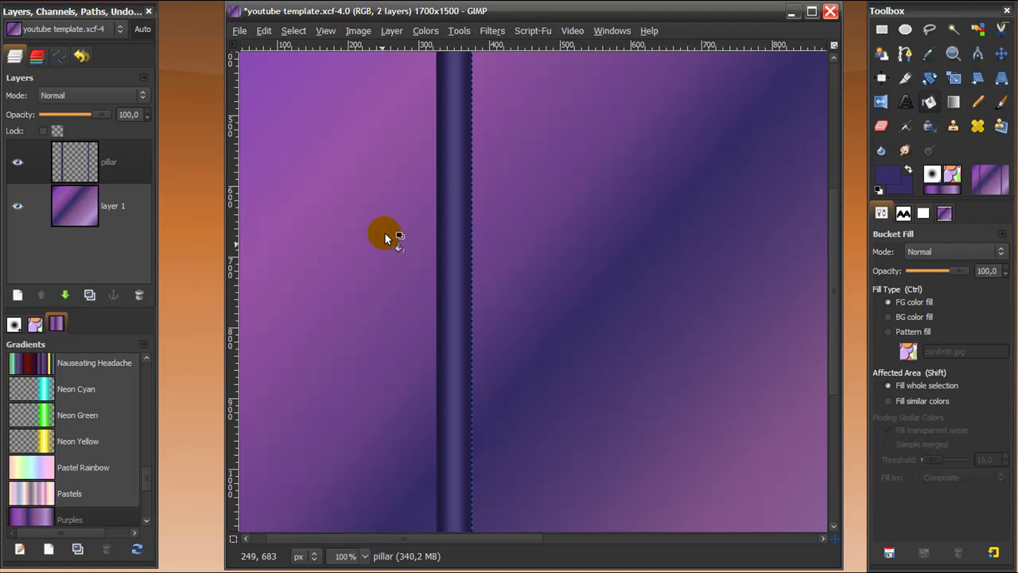
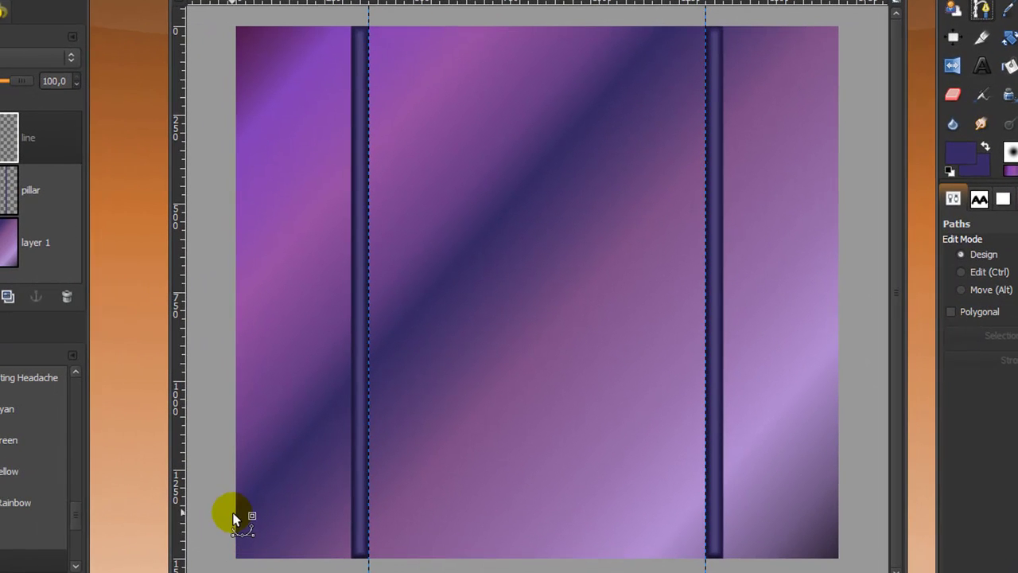
Step: Draw a winding path with the Paths tool around the left pillar, from outside the canvas's lower left edge to above its top edge
left_click(225, 526)
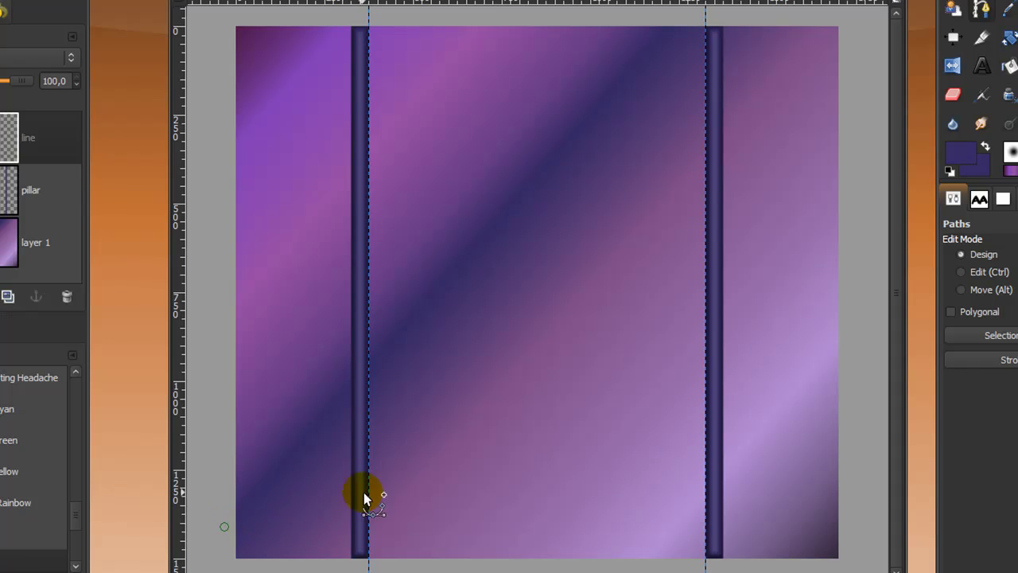
left_click_drag(393, 481, 302, 392)
left_click_drag(408, 368, 403, 332)
left_click_drag(319, 273, 332, 216)
left_click_drag(413, 195, 432, 17)
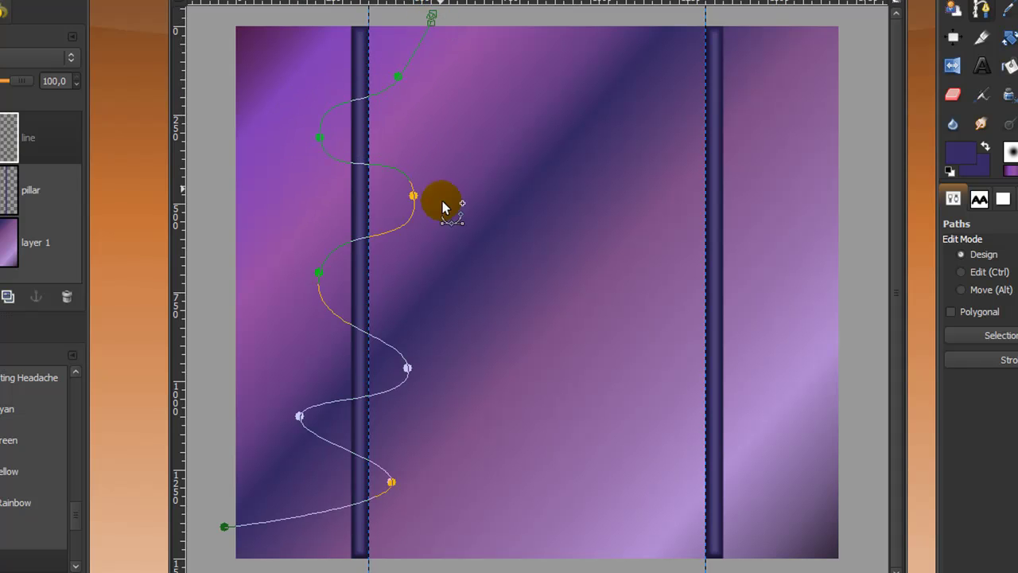
Step: Reshape the upper bends of the left pillar's path by moving its anchors and curve handles
left_click(318, 273)
left_click(412, 197)
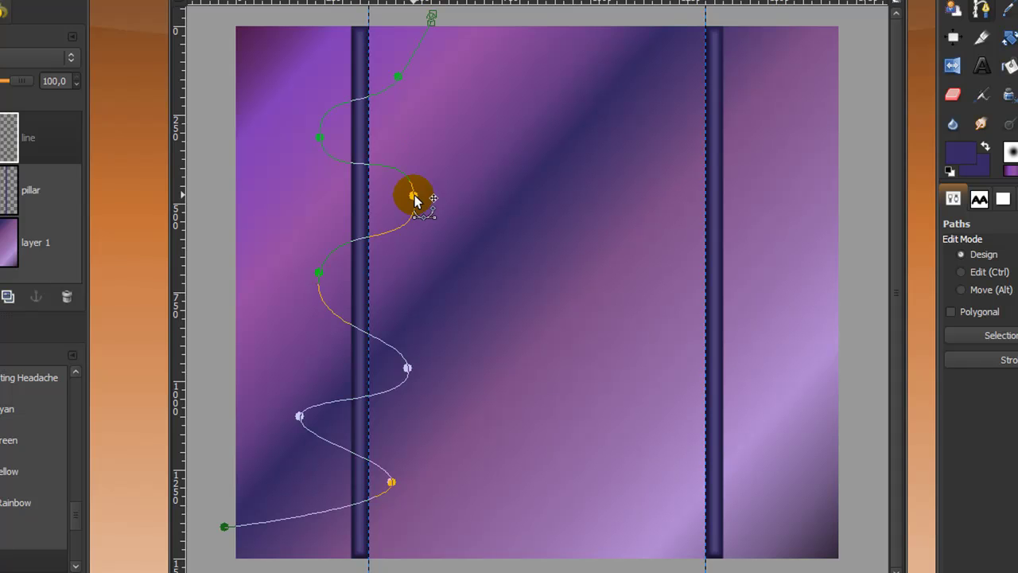
mouse_move(414, 195)
left_mouse_down()
mouse_move(418, 215)
mouse_move(421, 200)
left_mouse_up()
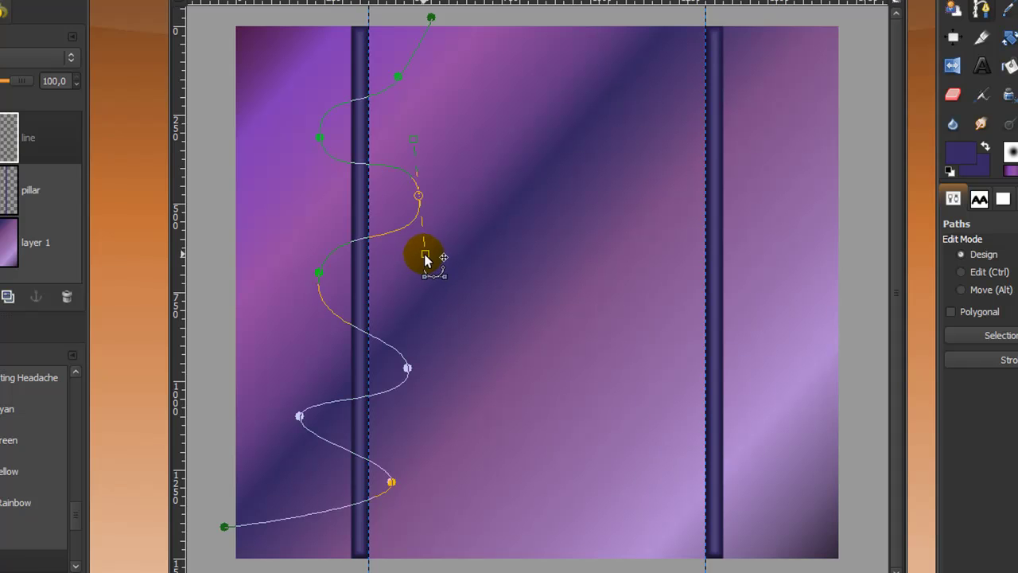
left_click_drag(426, 255, 420, 225)
left_click(320, 275)
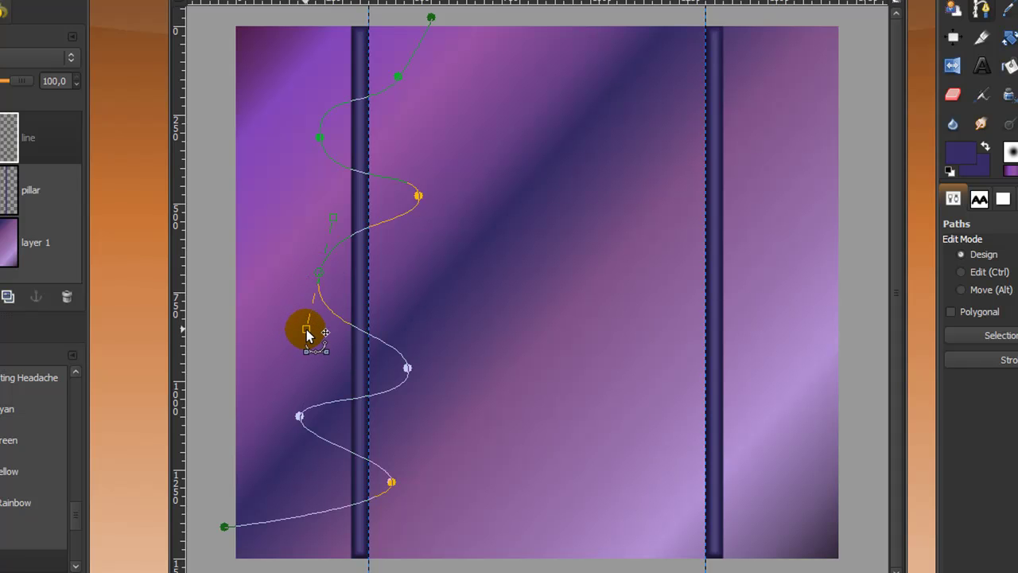
left_click_drag(307, 332, 288, 318)
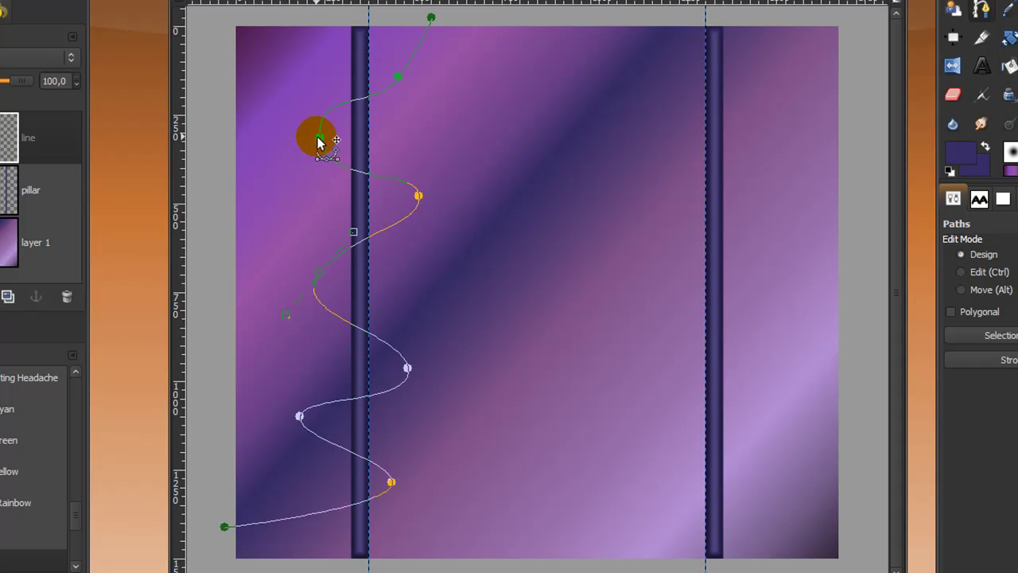
left_click_drag(319, 139, 383, 110)
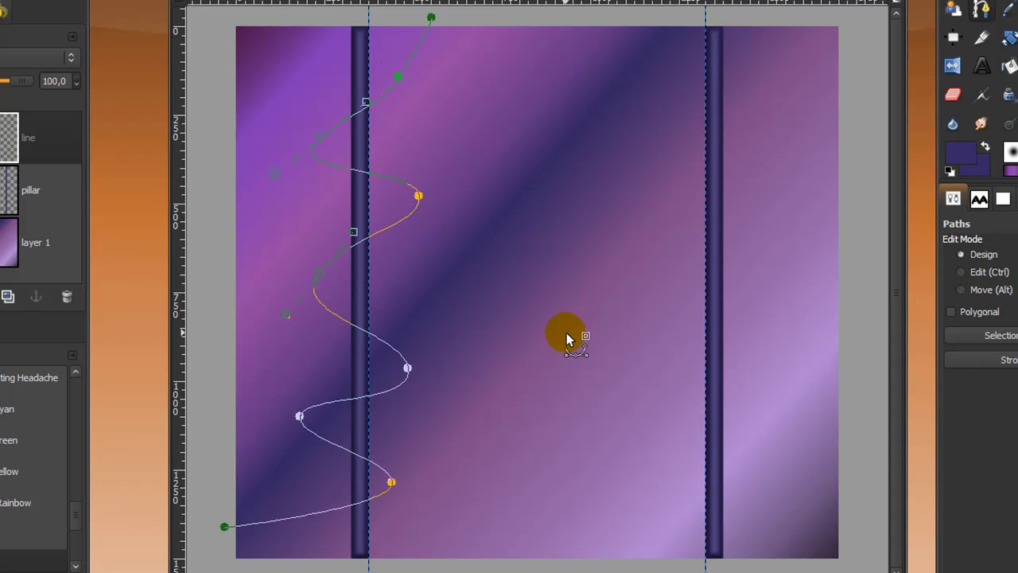
Step: Draw a second winding path around the upper part of the right pillar, from above the canvas to beyond its right edge
left_click(749, 14)
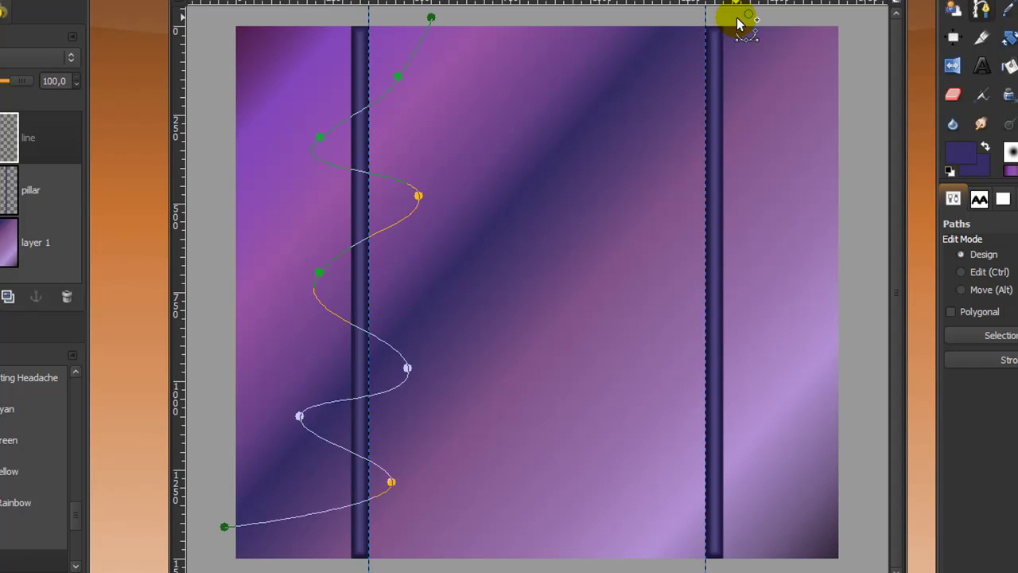
key("ctrl")
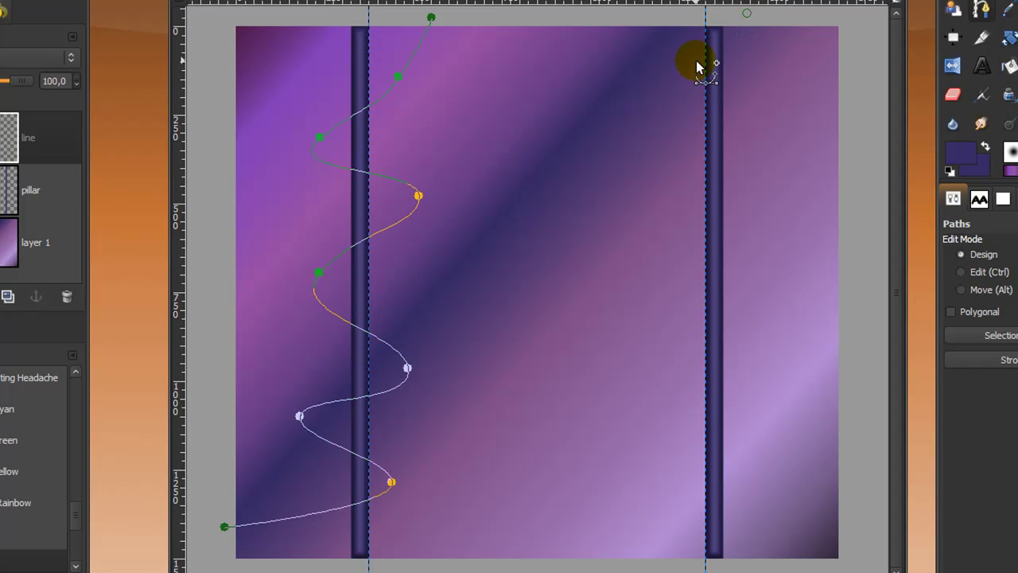
left_click_drag(691, 72, 748, 18)
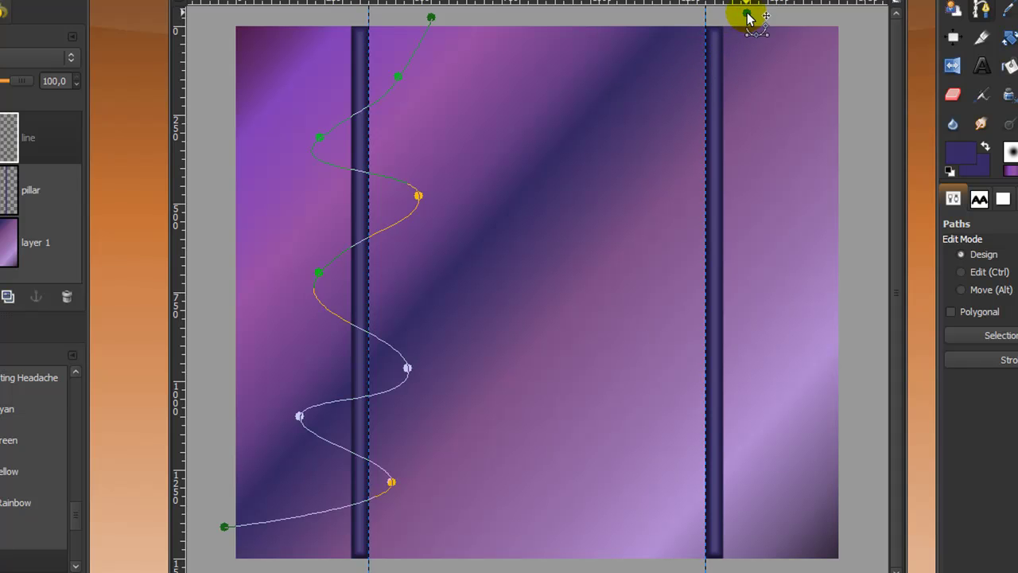
left_click(677, 68)
left_click_drag(677, 69, 742, 181)
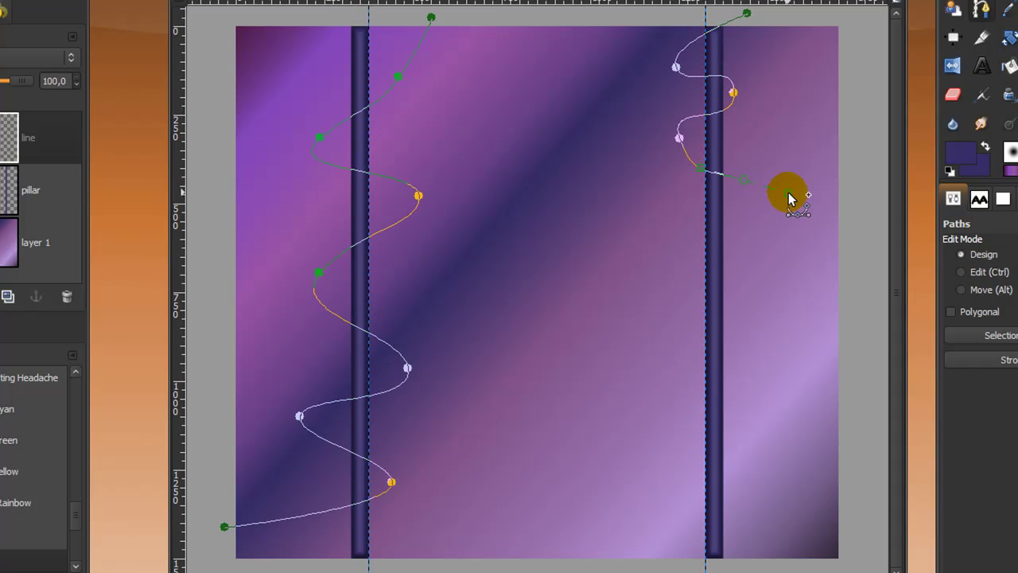
left_click_drag(792, 201, 865, 213)
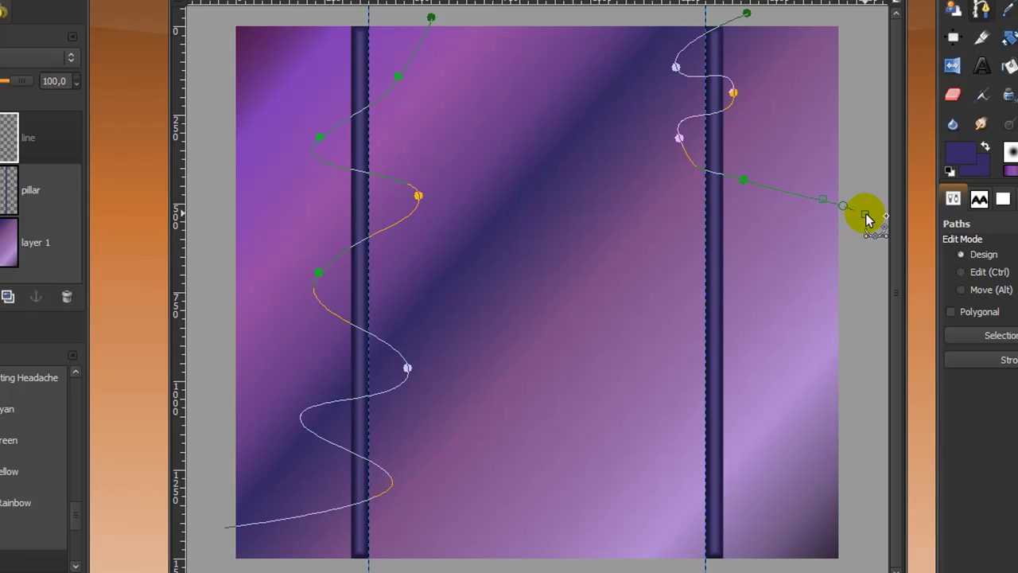
Step: Adjust the anchors and curve handles of the right pillar's path to widen and smooth its bends
left_click_drag(667, 147, 669, 150)
left_click_drag(733, 93, 742, 93)
left_click_drag(675, 70, 654, 42)
left_click_drag(743, 92, 742, 113)
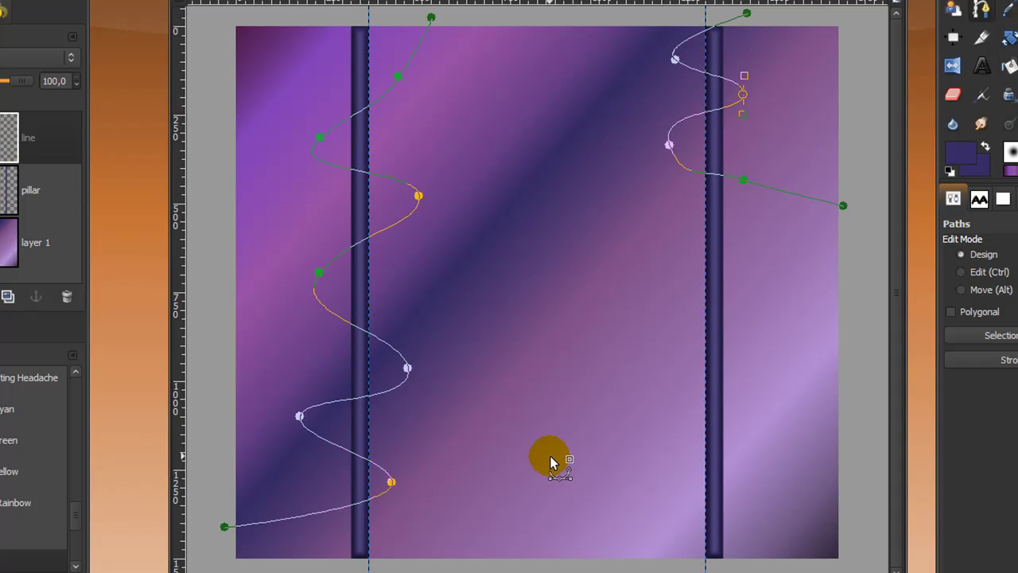
left_click(709, 241)
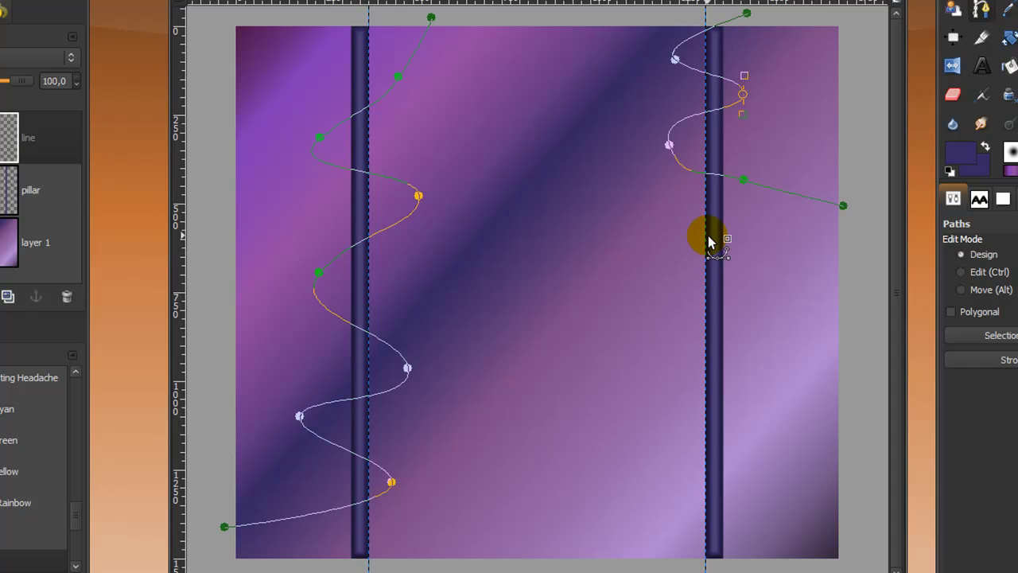
Step: Set the foreground colour to white
left_click(966, 161)
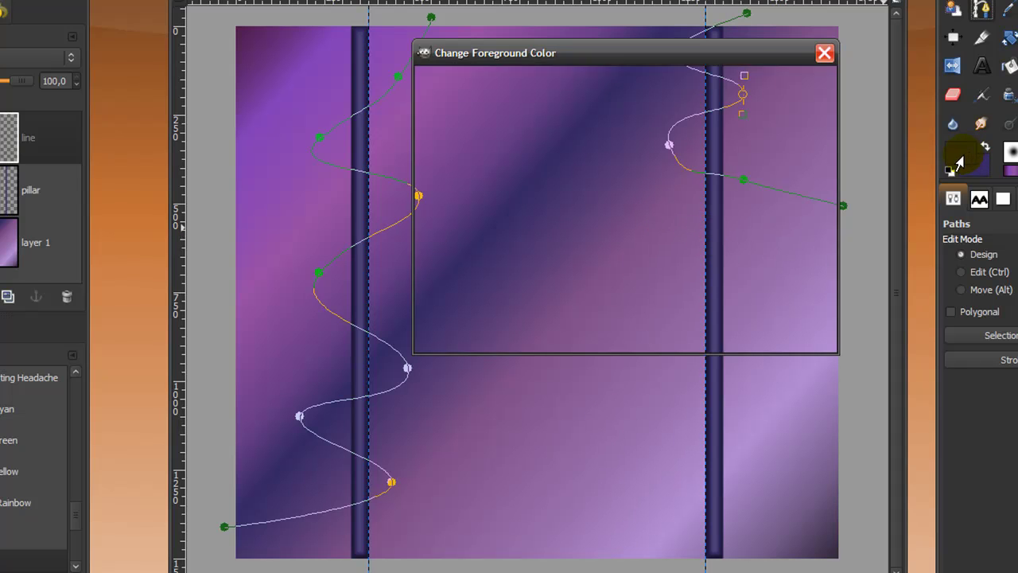
left_click_drag(468, 260, 610, 306)
left_click(714, 328)
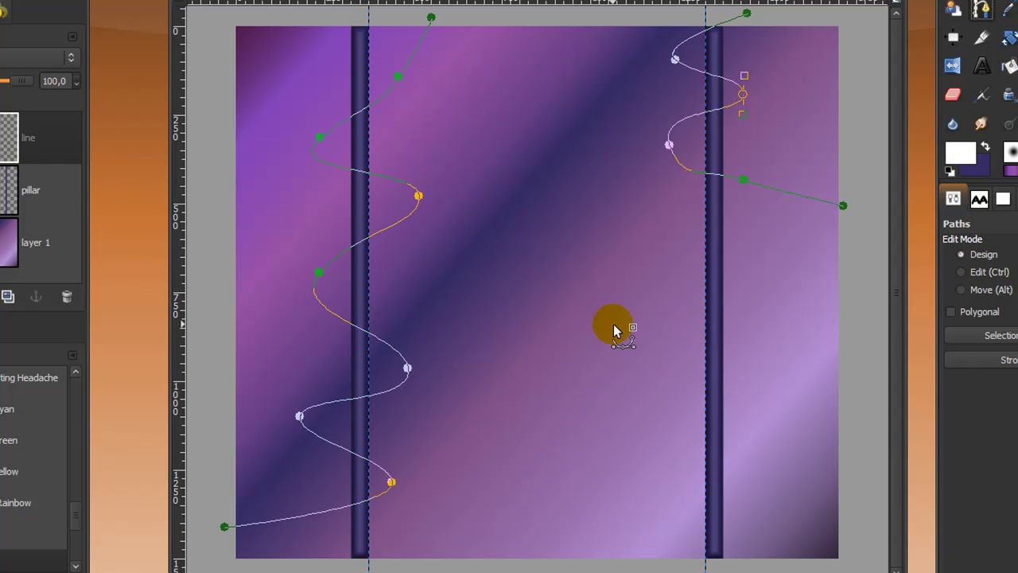
Step: Stroke the path on the line layer with a 6 px solid colour line
left_click(13, 143)
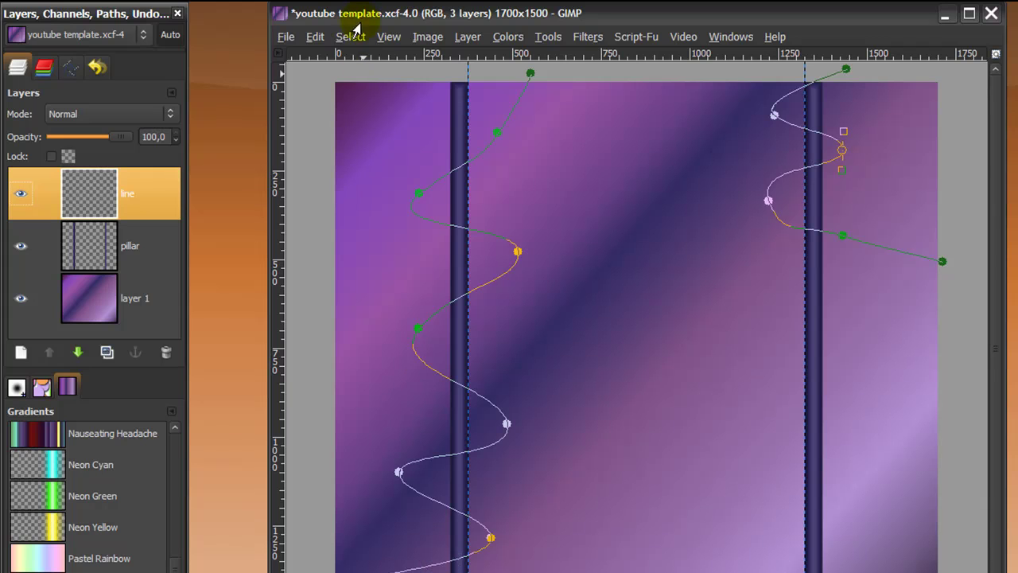
left_click(315, 36)
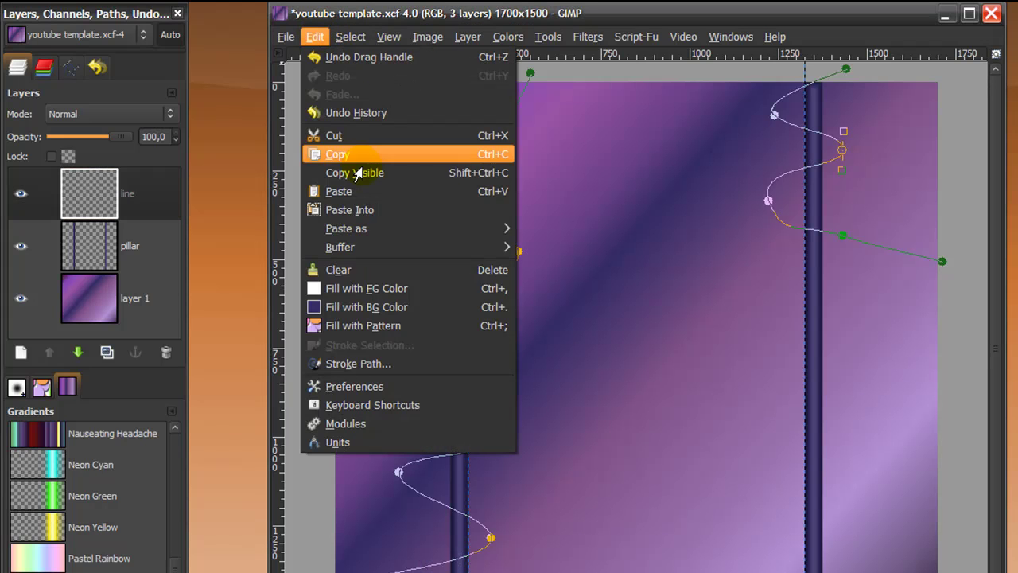
left_click(359, 364)
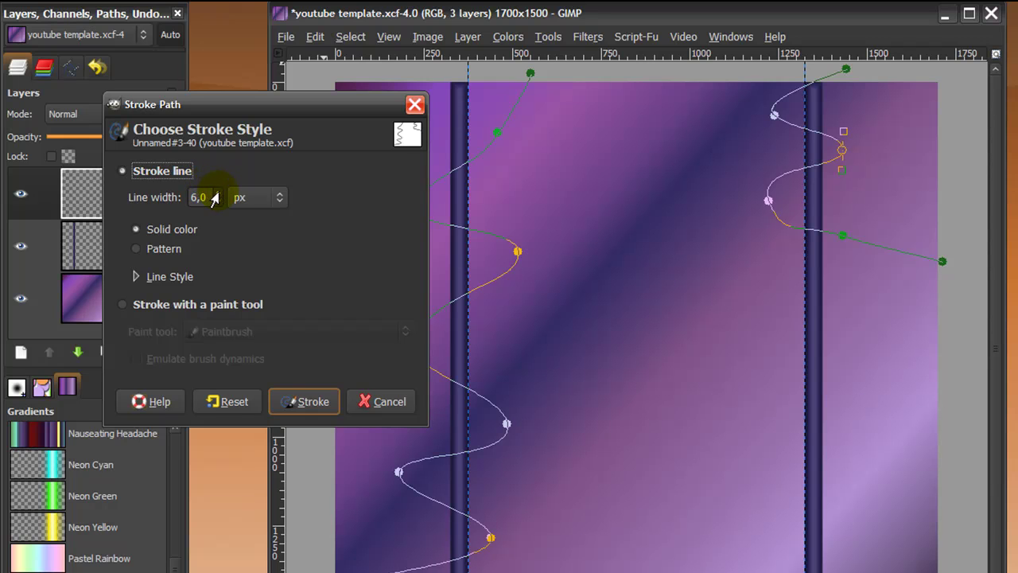
left_click(306, 403)
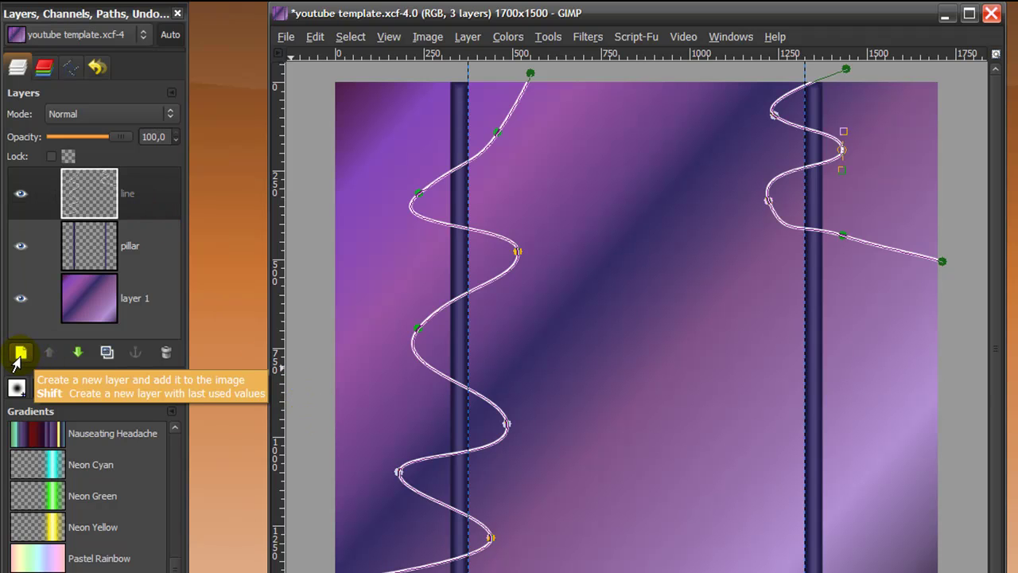
Step: Add a transparent layer named inerline and stroke the path on it with a 2 px solid colour line
left_click(19, 353)
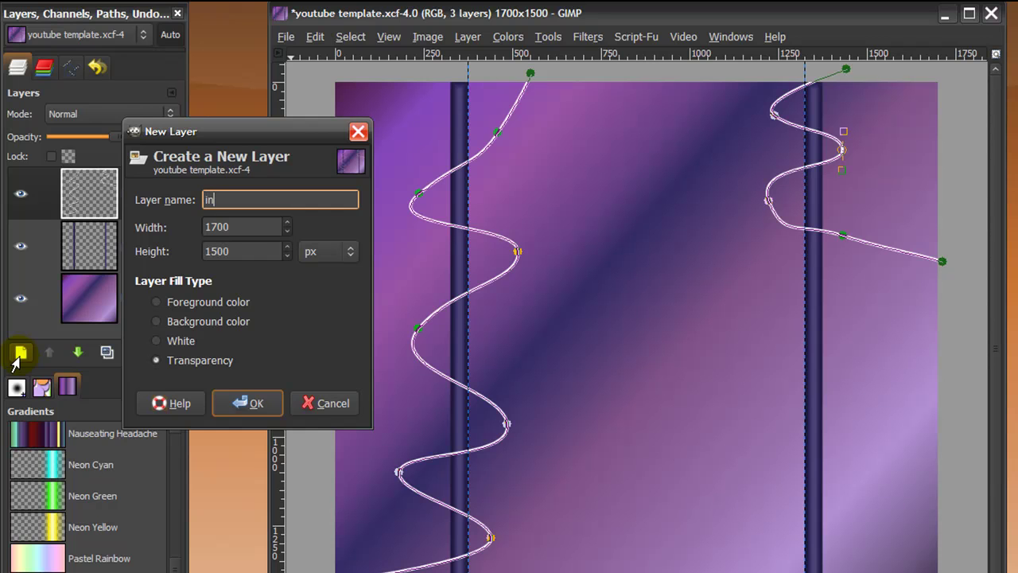
type("inerline")
key("Return")
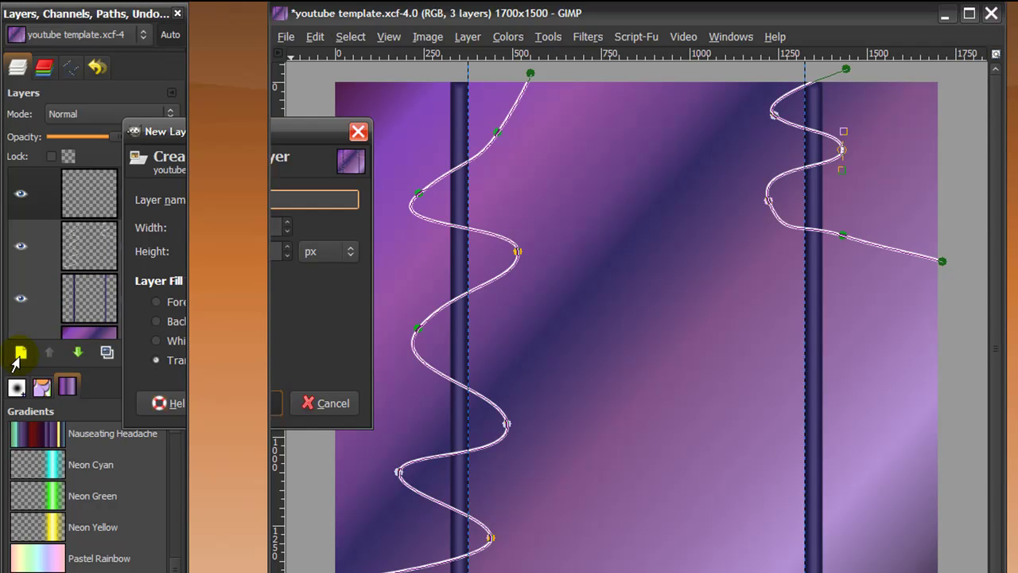
left_click(314, 37)
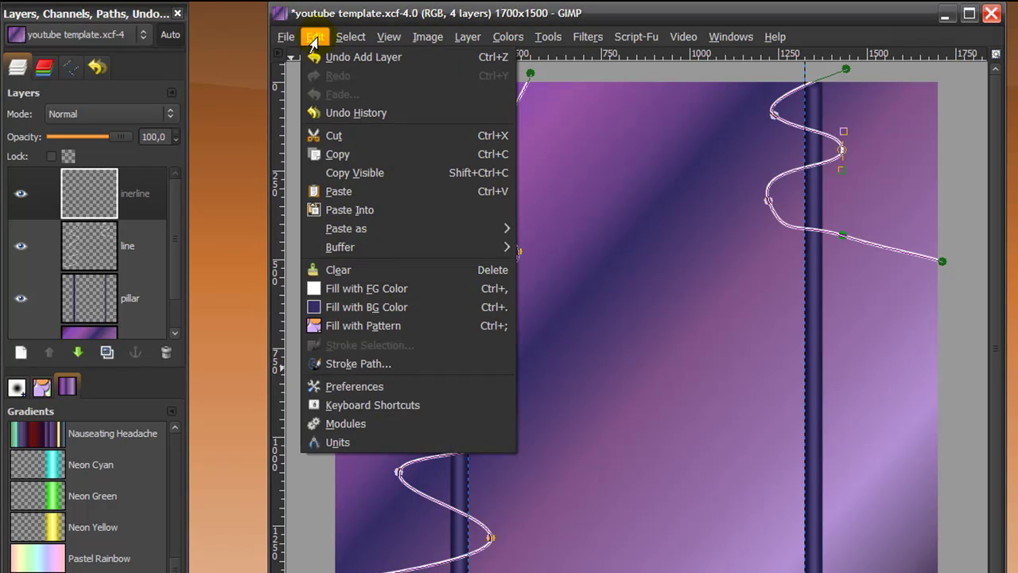
left_click(342, 363)
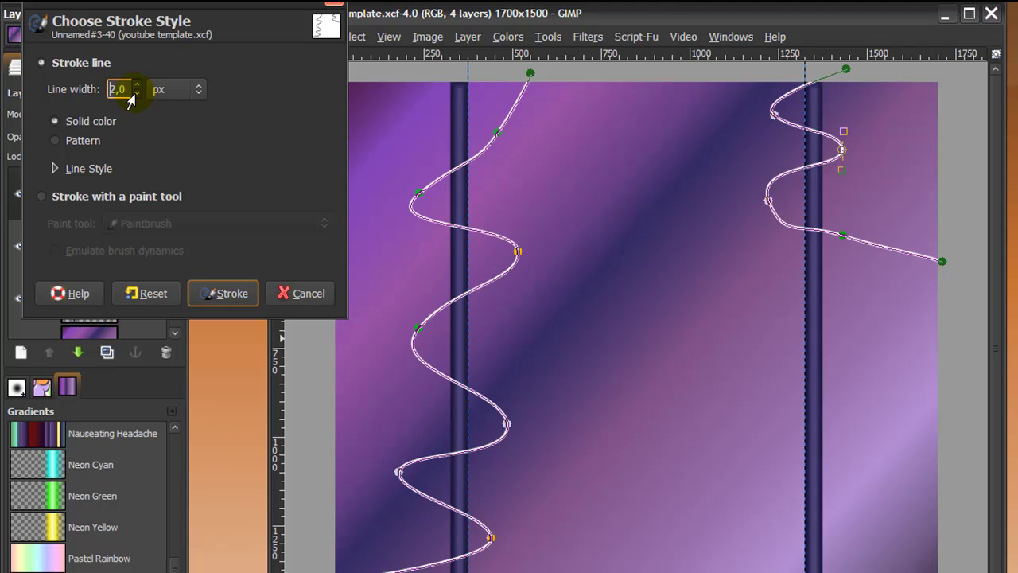
left_click(213, 298)
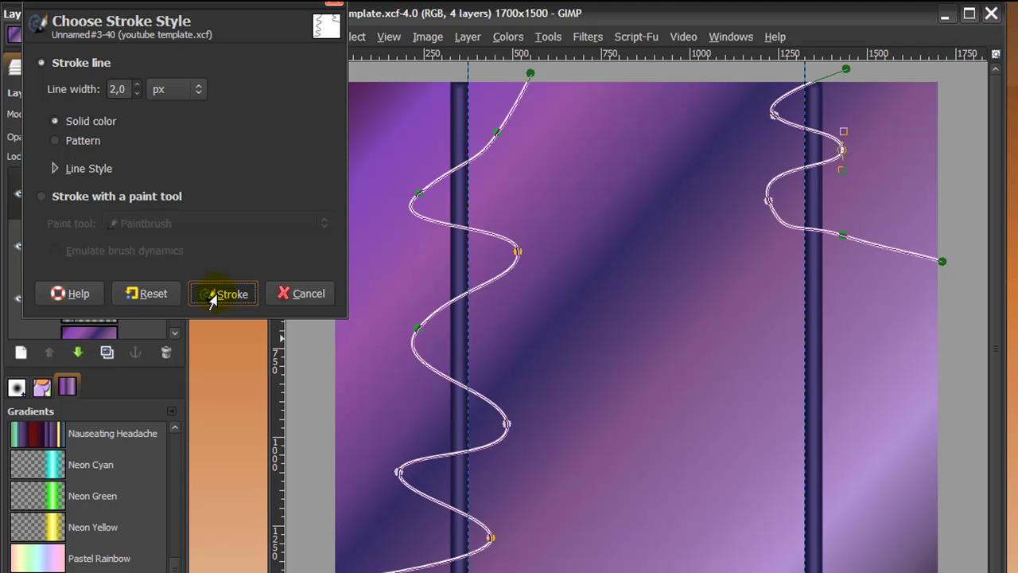
Step: Apply a Gaussian Blur with a 16 px horizontal and vertical radius to the line layer
left_click(130, 267)
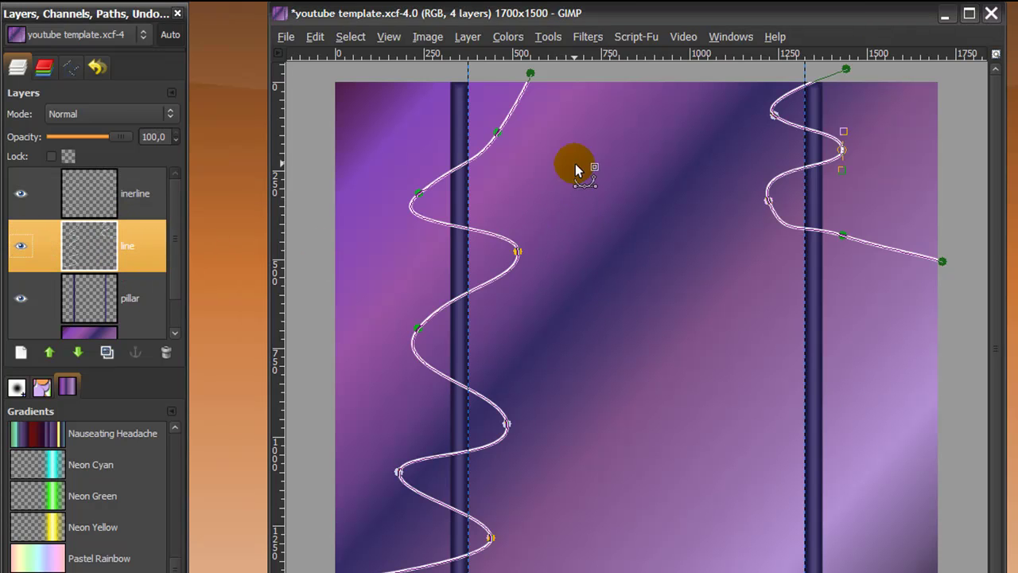
left_click(586, 37)
mouse_move(621, 162)
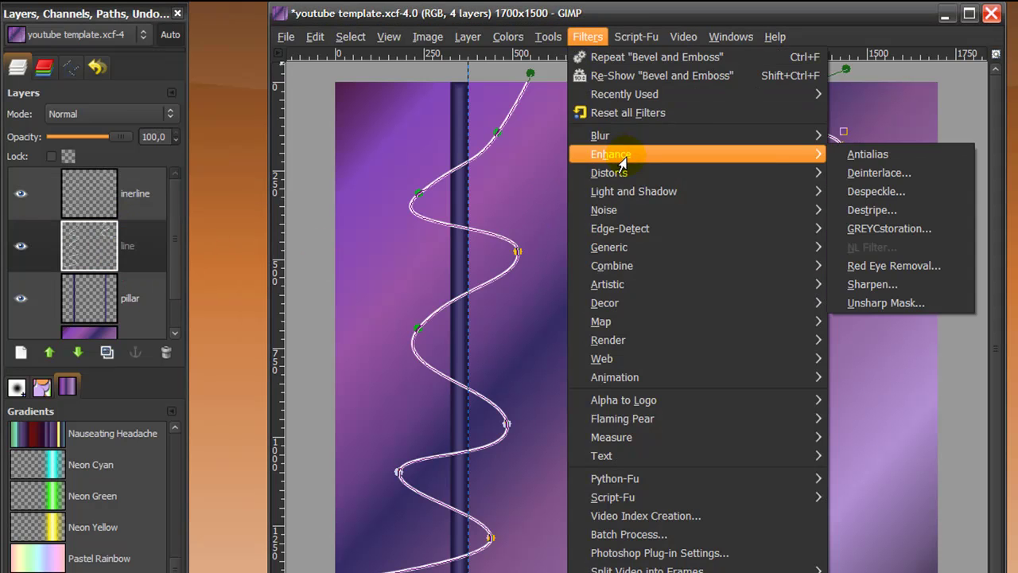
mouse_move(624, 137)
left_click(903, 153)
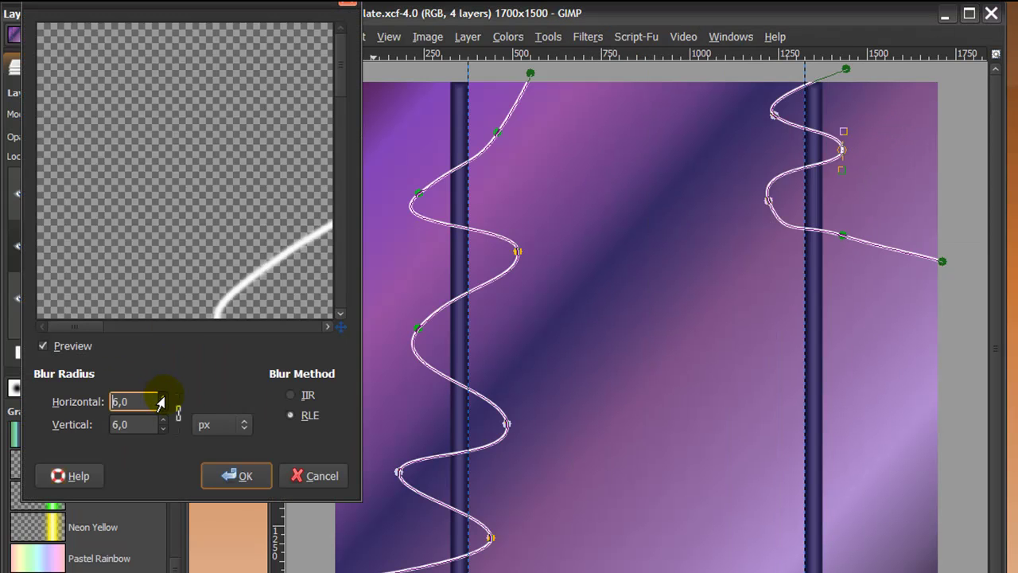
scroll(165, 396, "up", 3)
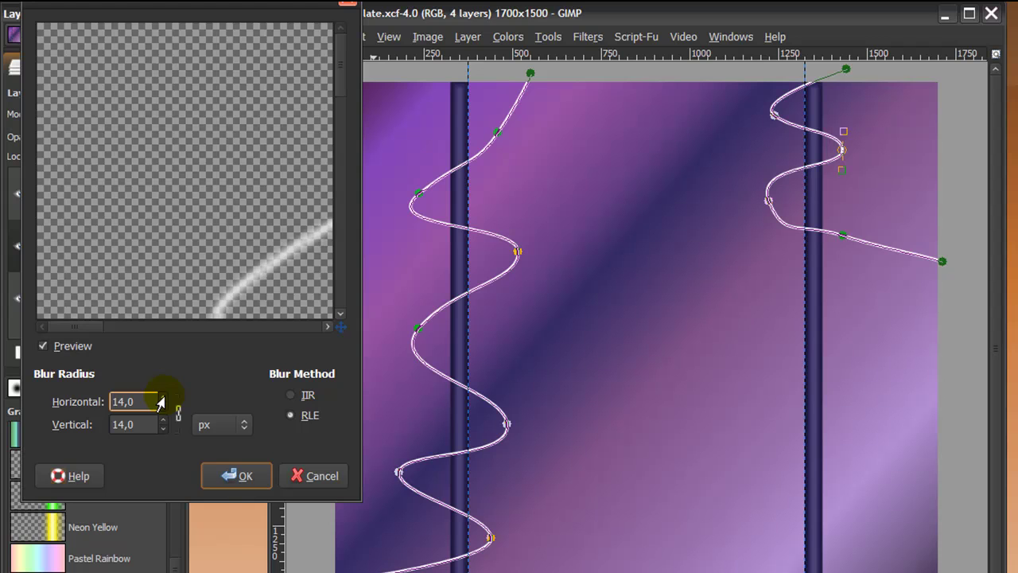
left_click(222, 482)
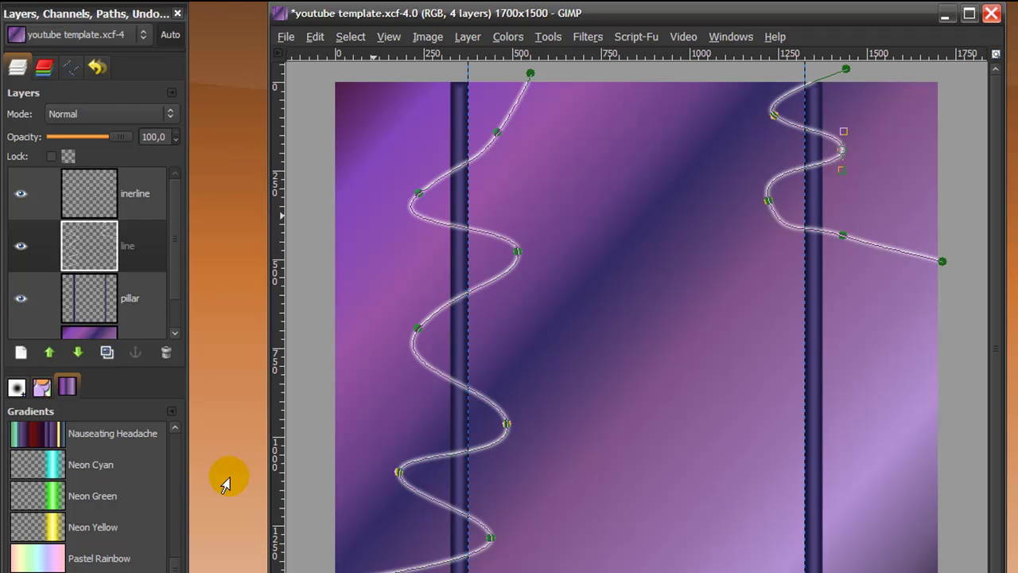
Step: Apply a Gaussian Blur with a 2 px horizontal and vertical radius to the inerline layer, and hide the path by switching to the Move tool
left_click(129, 195)
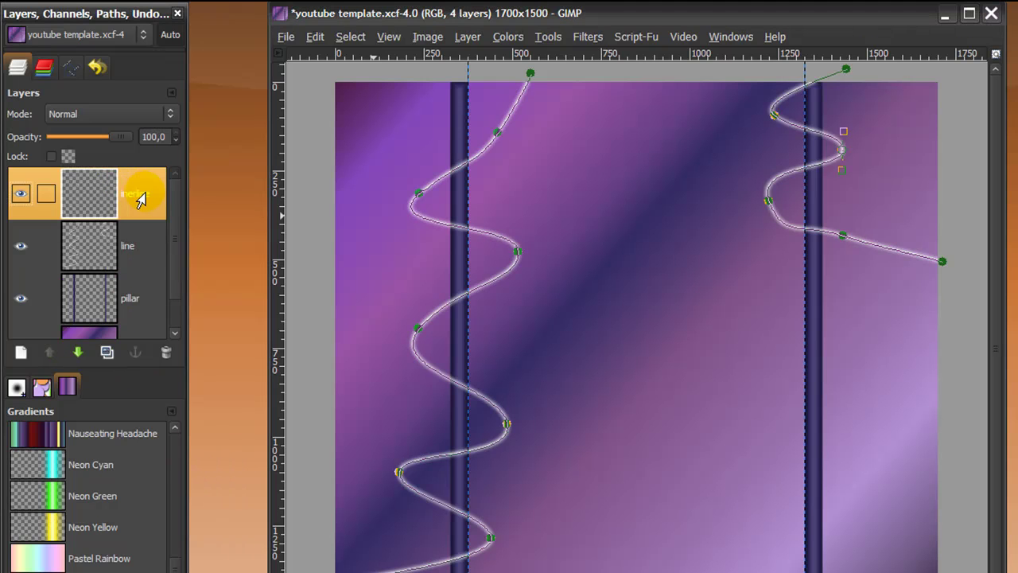
left_click(588, 37)
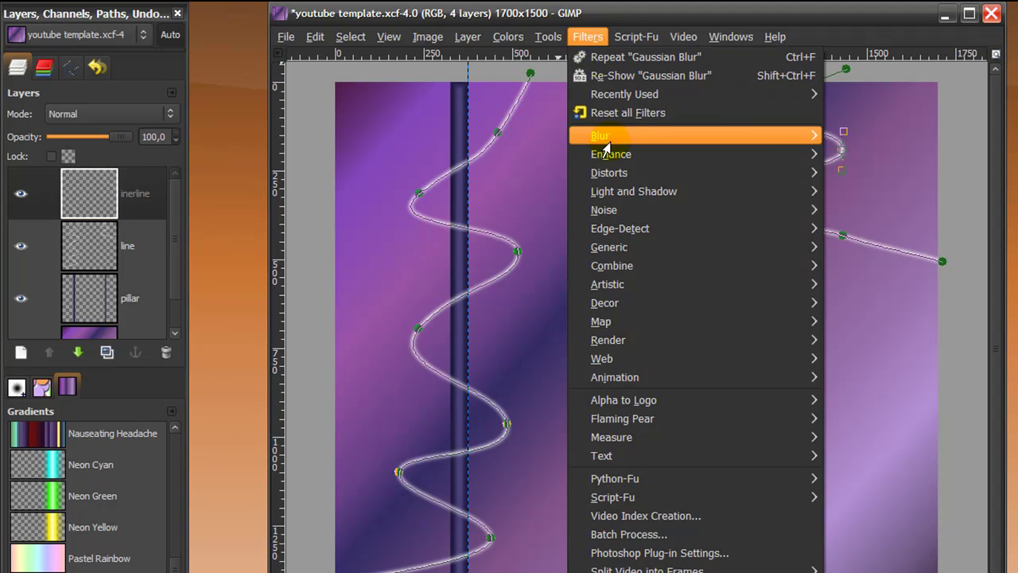
mouse_move(699, 138)
left_click(891, 156)
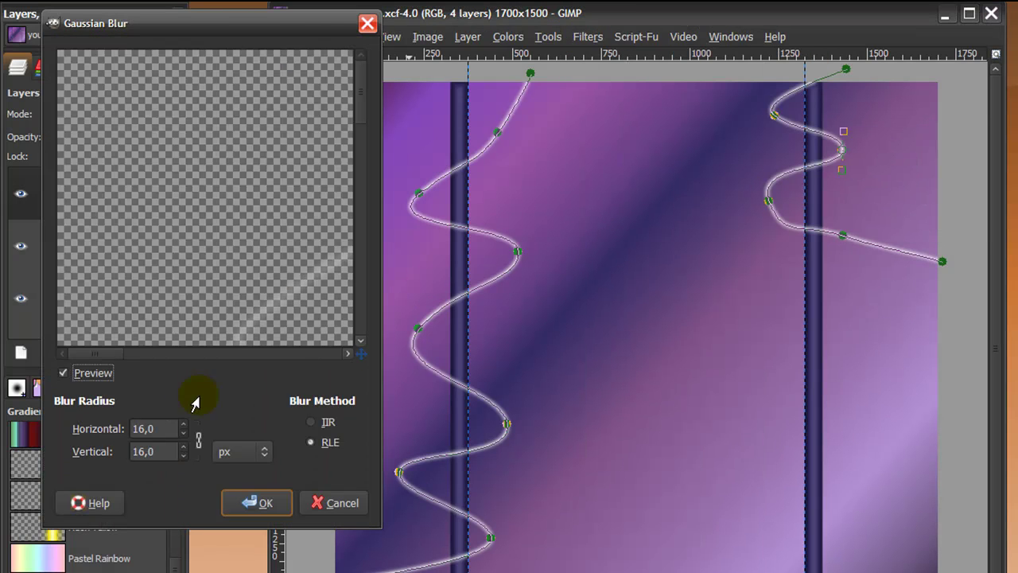
scroll(177, 458, "down", 3)
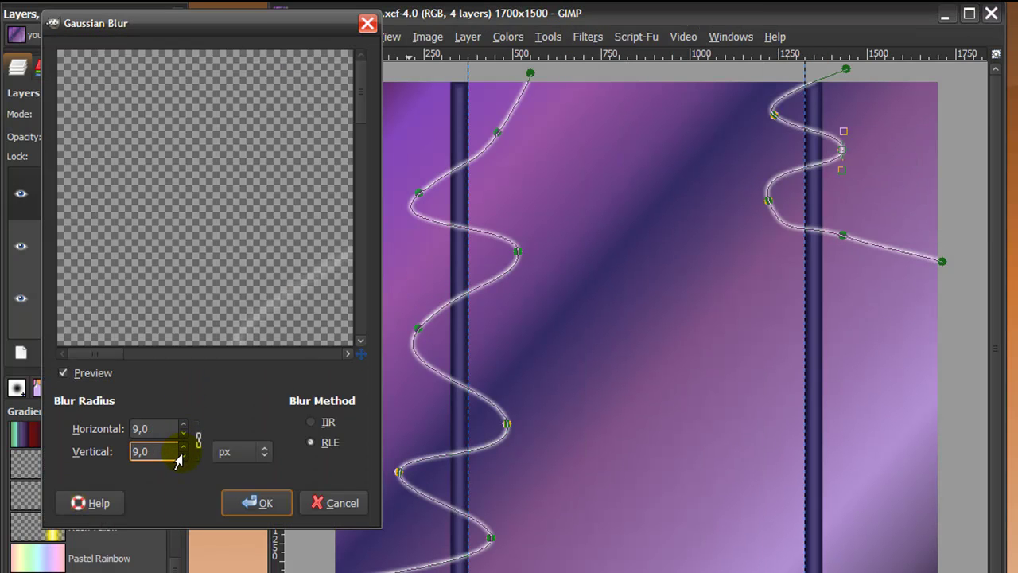
scroll(178, 460, "down", 2)
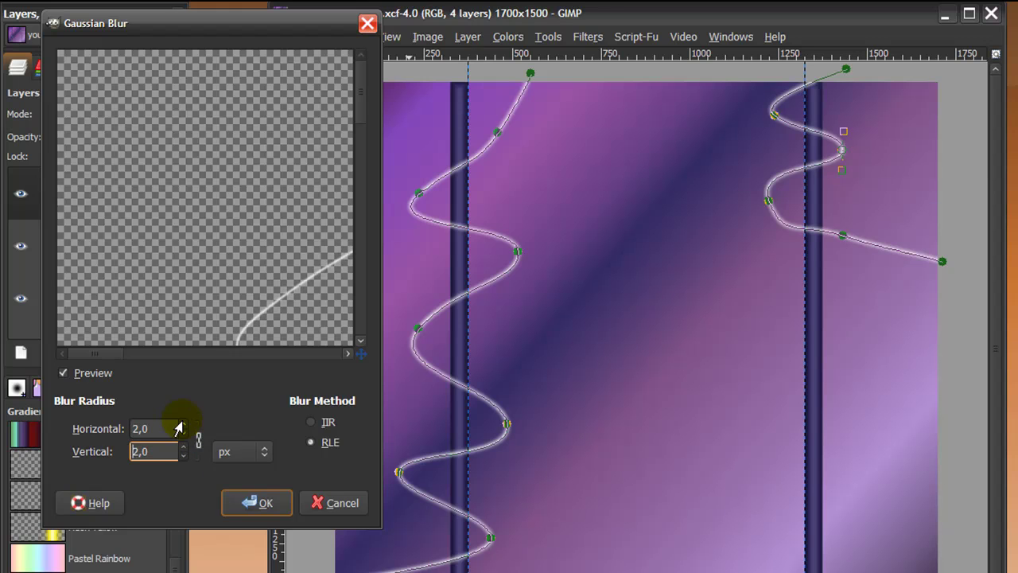
left_click_drag(97, 353, 123, 354)
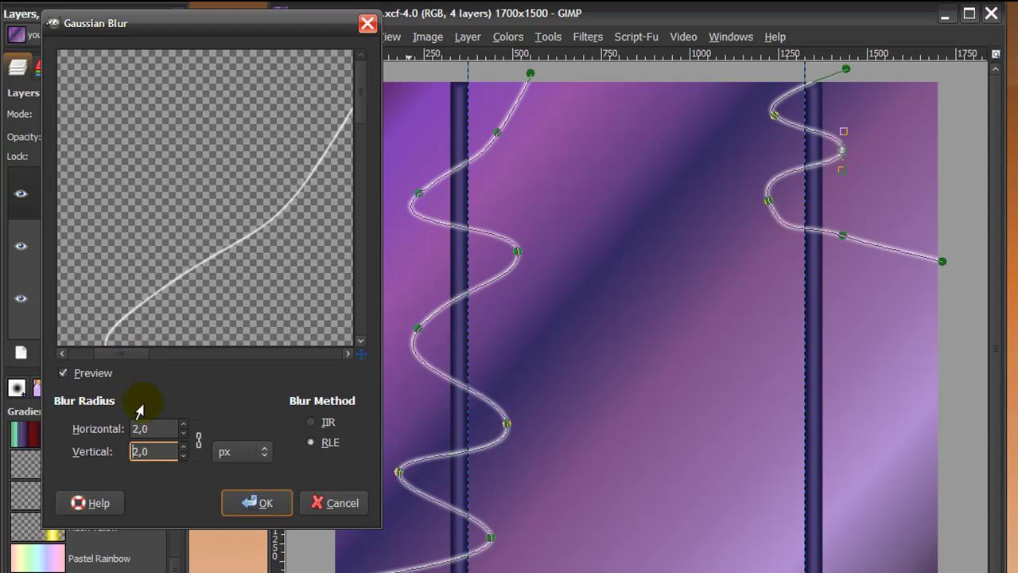
left_click(260, 506)
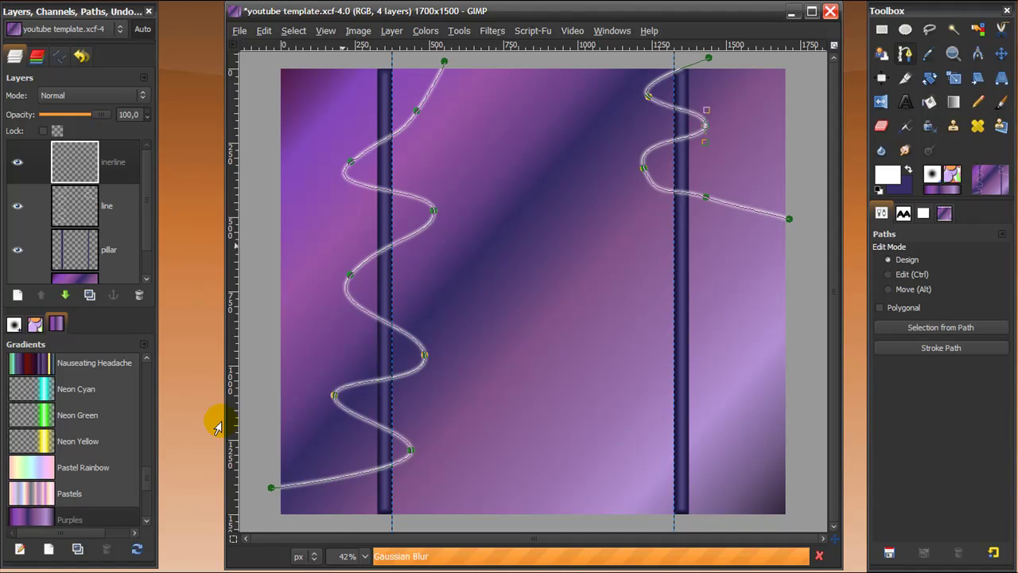
left_click(1000, 54)
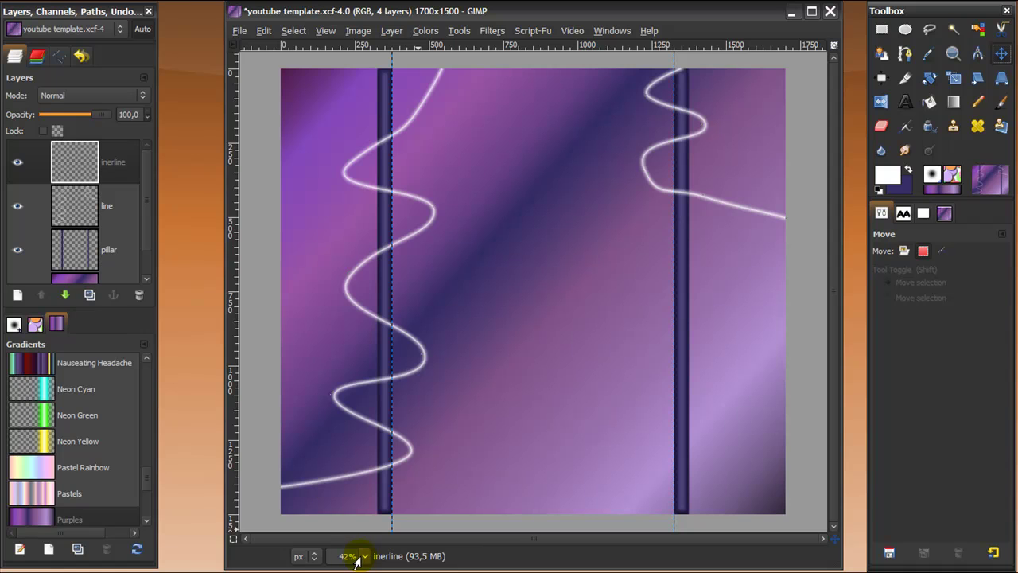
Step: Add a new transparent layer named fade above the inerline layer
left_click(127, 168)
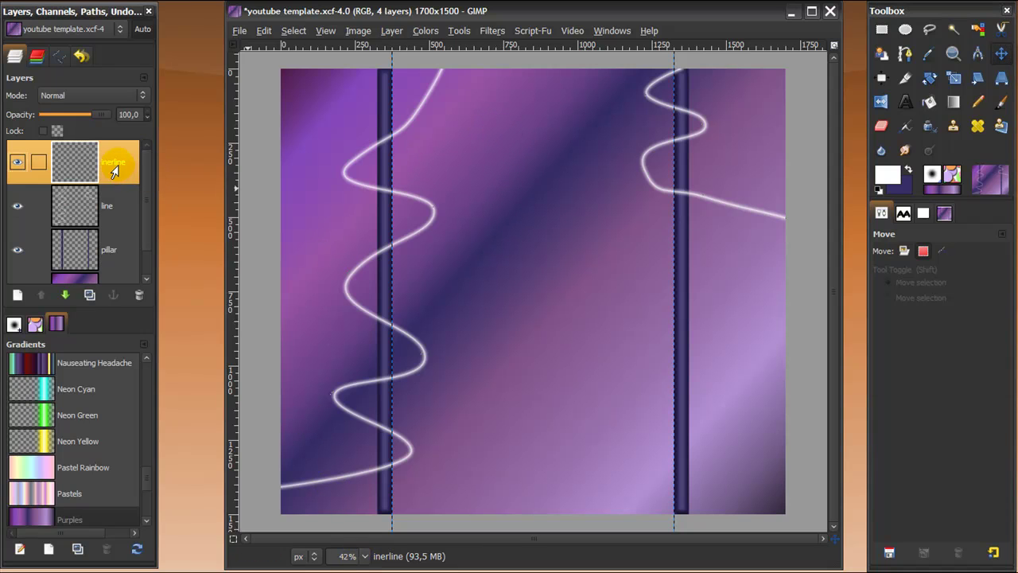
left_click(15, 303)
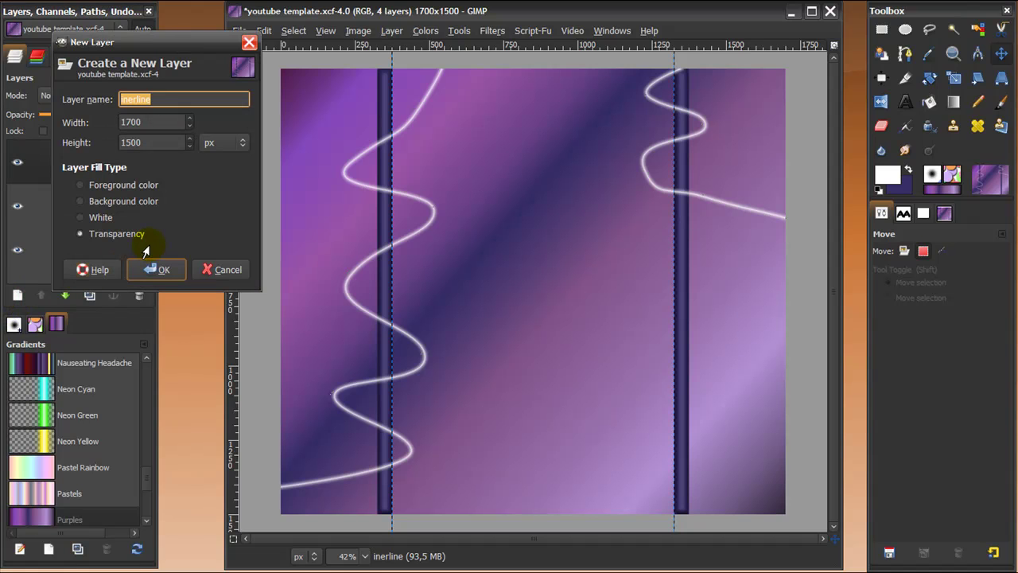
type("fade")
left_click(153, 267)
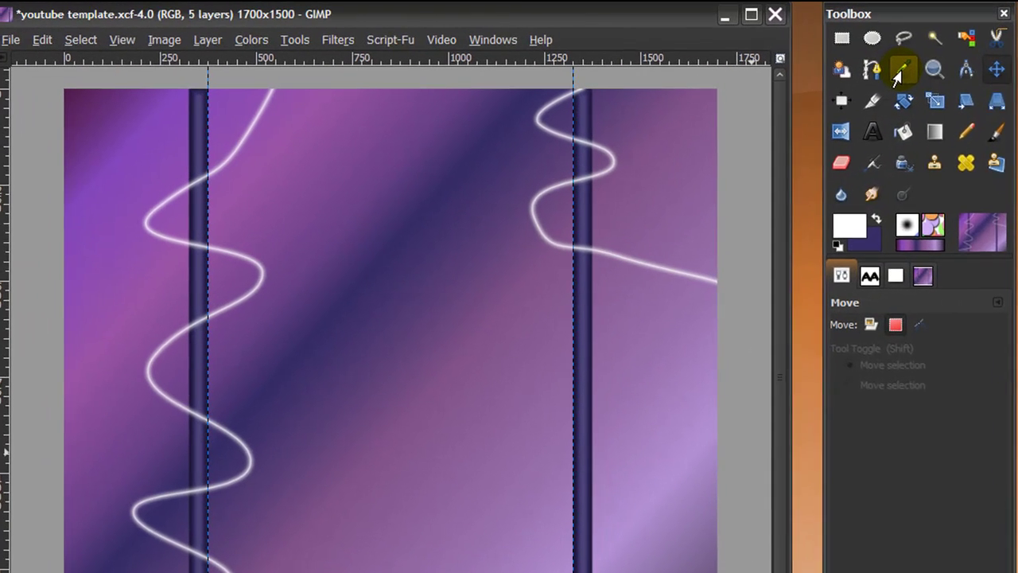
Step: Sample the light purple near the canvas's bottom edge and blend a linear FG to Transparent gradient up from that edge on the fade layer
left_click(897, 73)
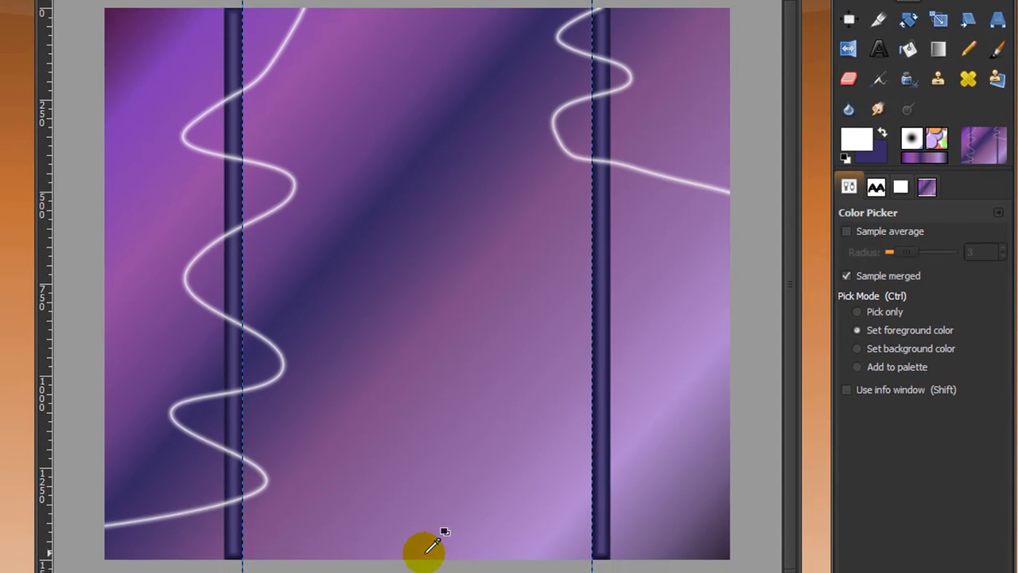
left_click(435, 552)
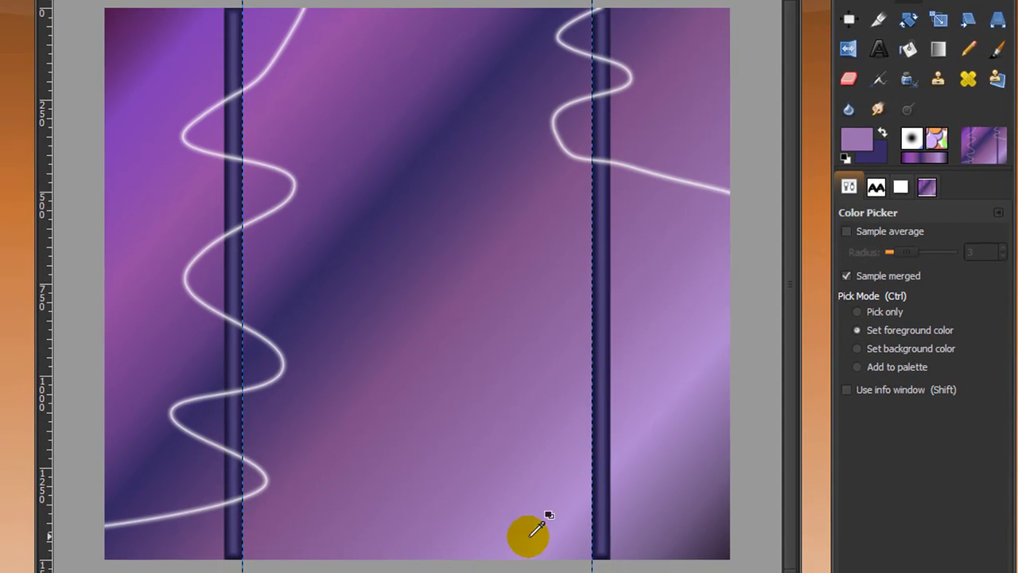
left_click(936, 50)
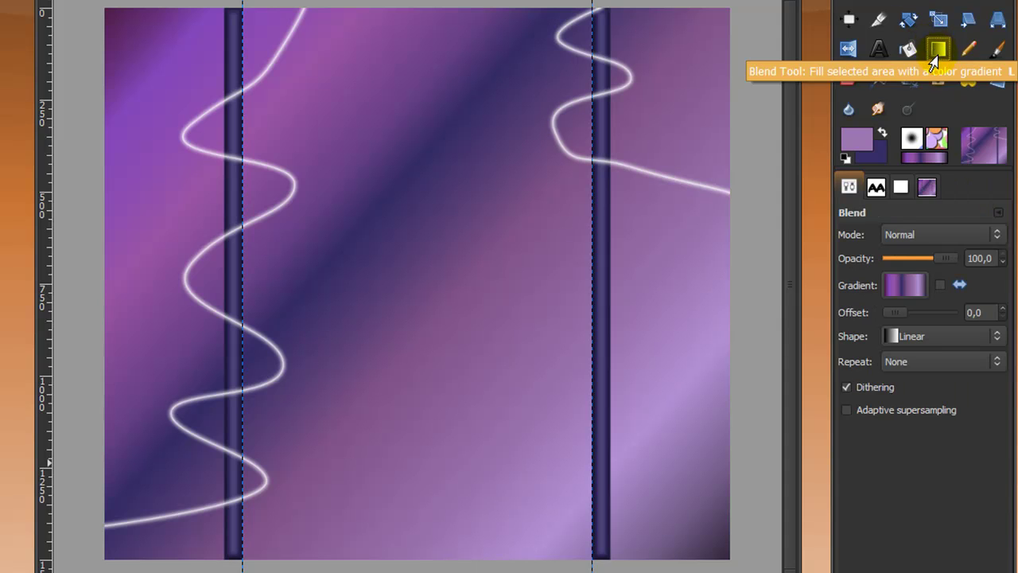
left_click(915, 288)
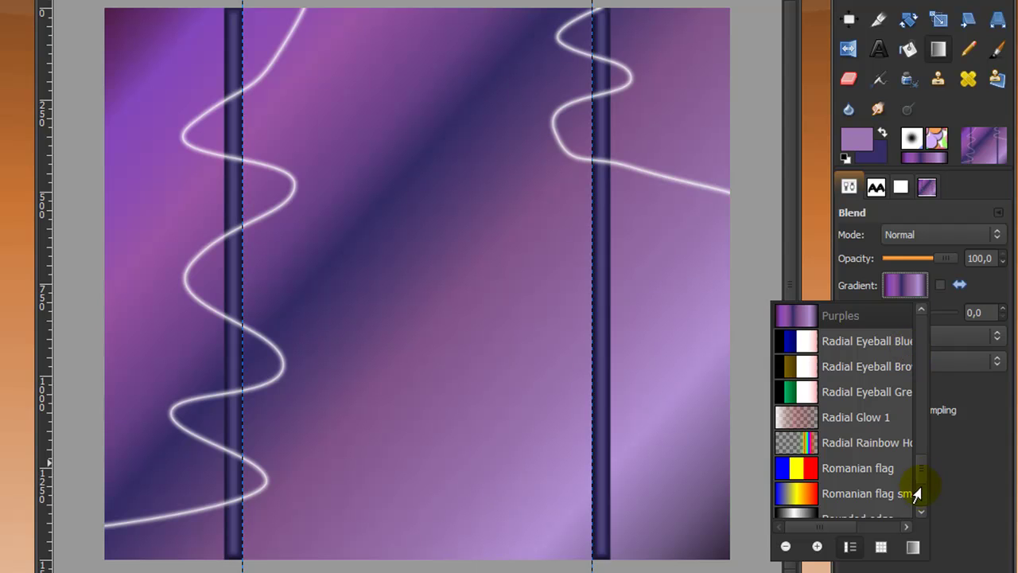
left_click_drag(919, 481, 920, 330)
left_click(785, 391)
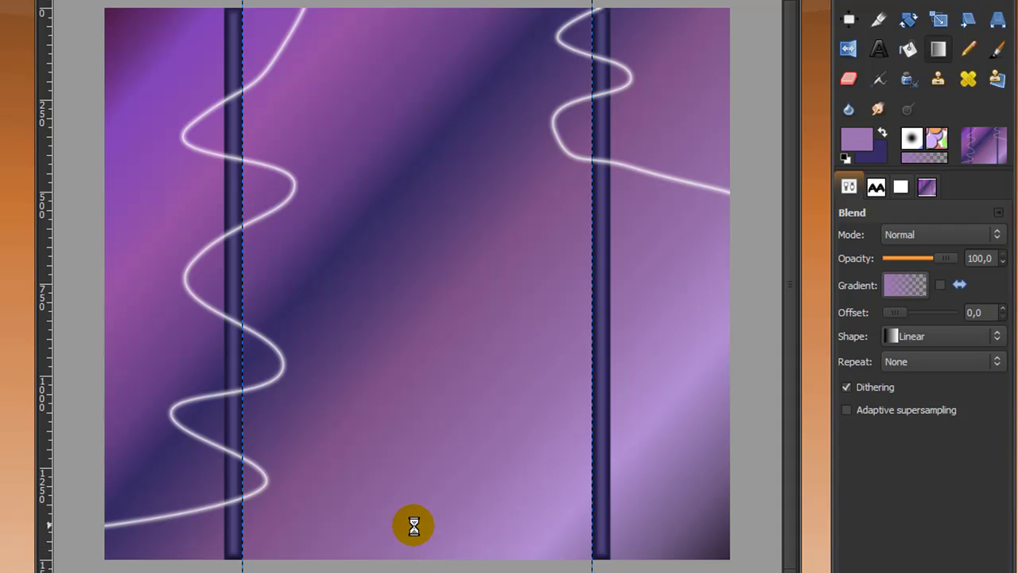
left_click_drag(414, 531, 409, 527)
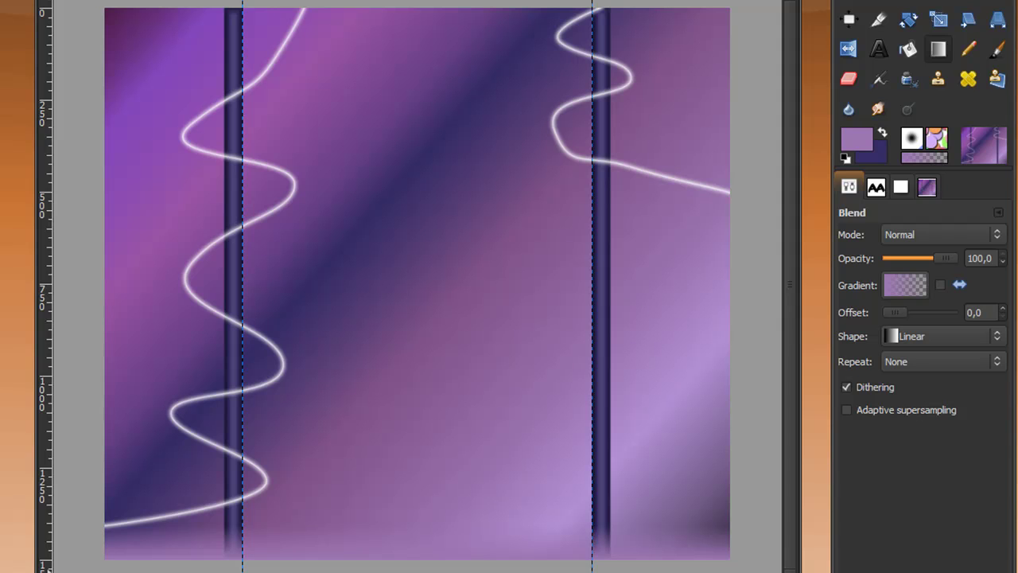
Step: Merge the inerline layer down into the line layer
left_click(197, 570)
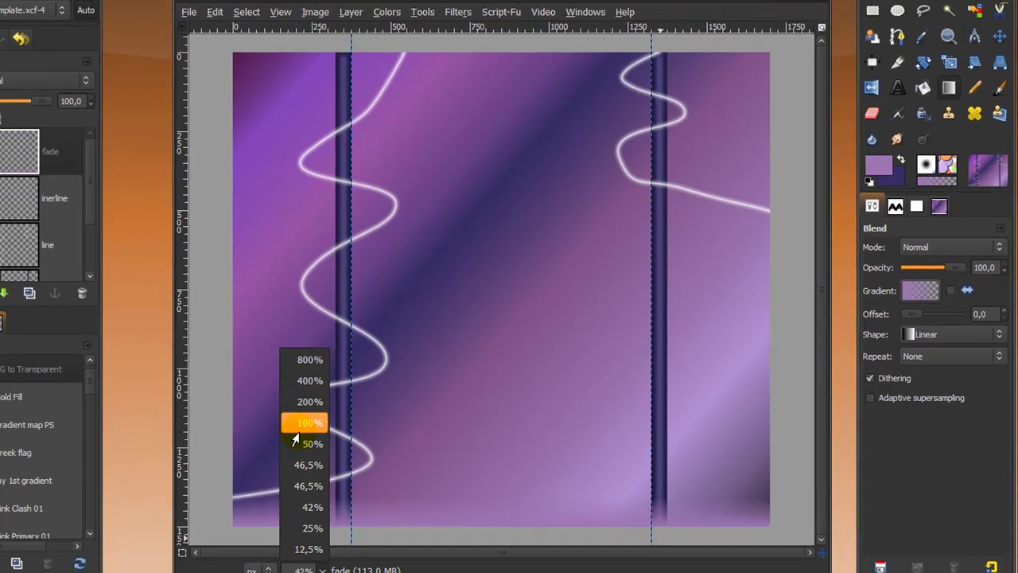
left_click(195, 439)
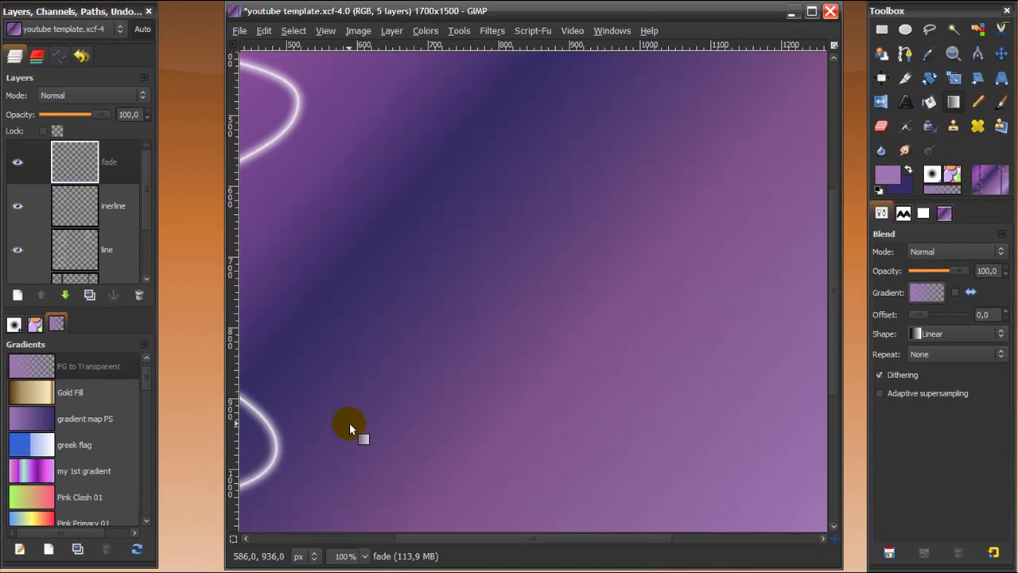
scroll(375, 410, "down", 5)
left_click_drag(427, 539, 296, 539)
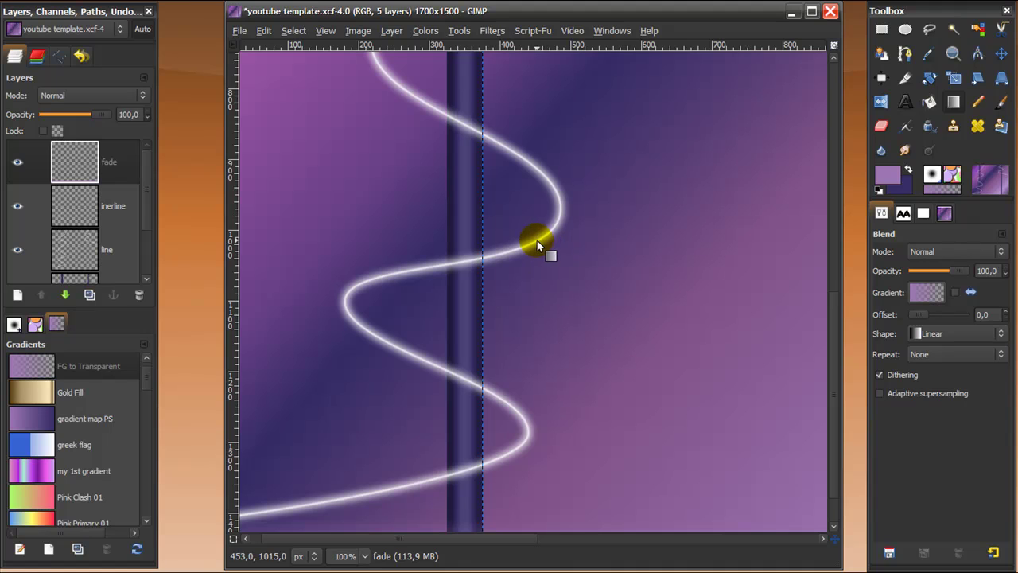
scroll(142, 205, "down", 3)
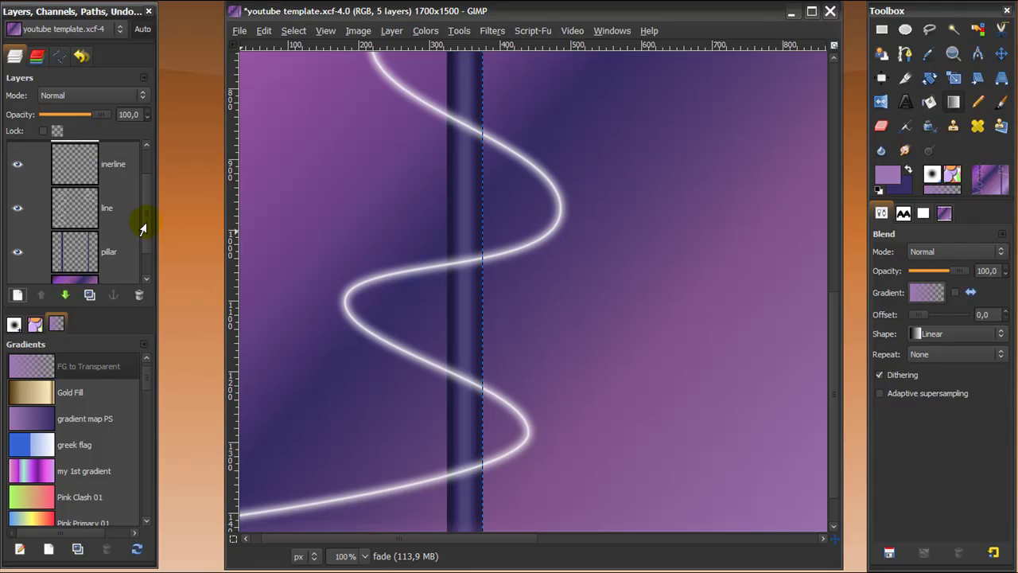
scroll(139, 211, "up", 3)
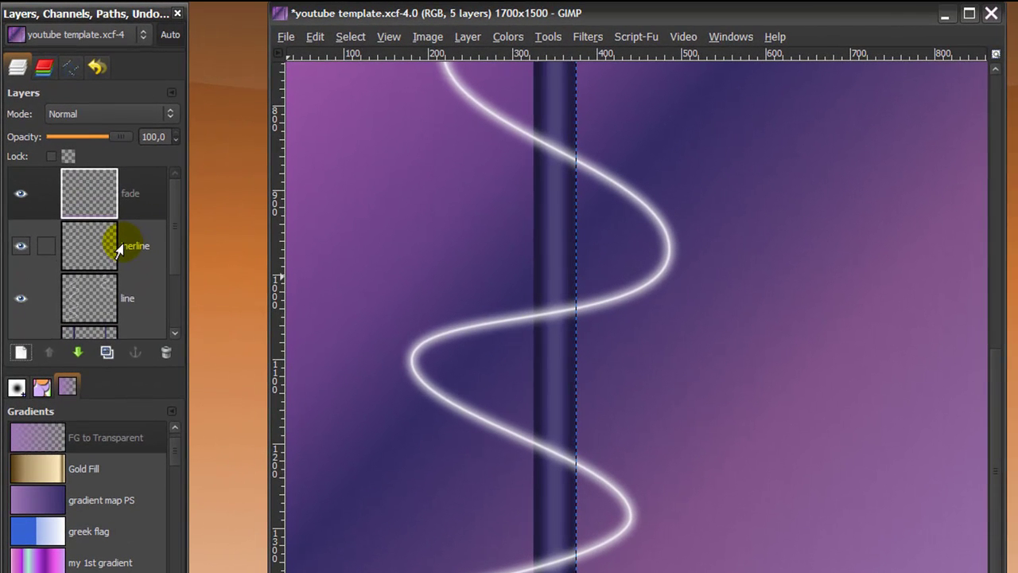
left_click(99, 211)
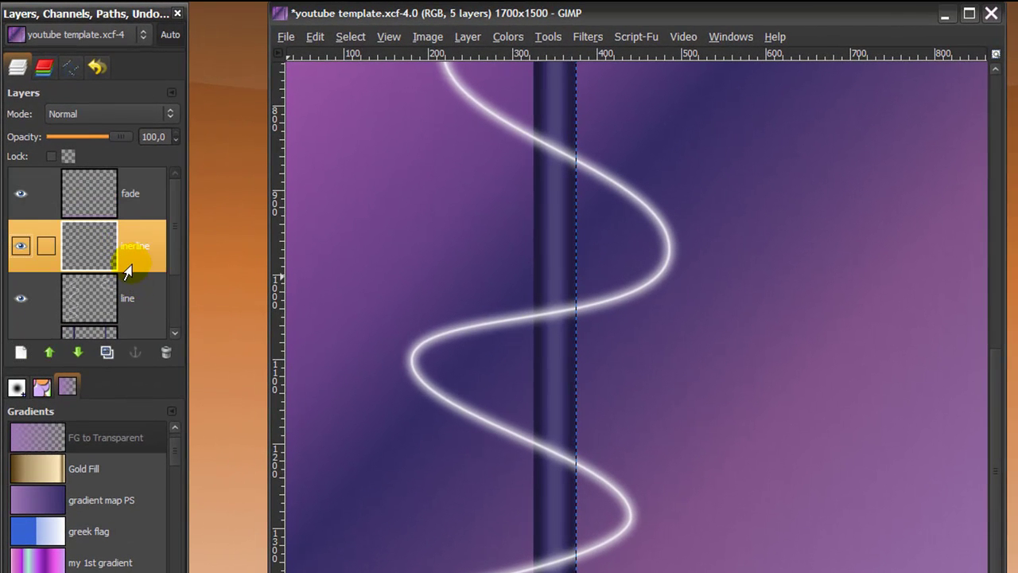
right_click(120, 247)
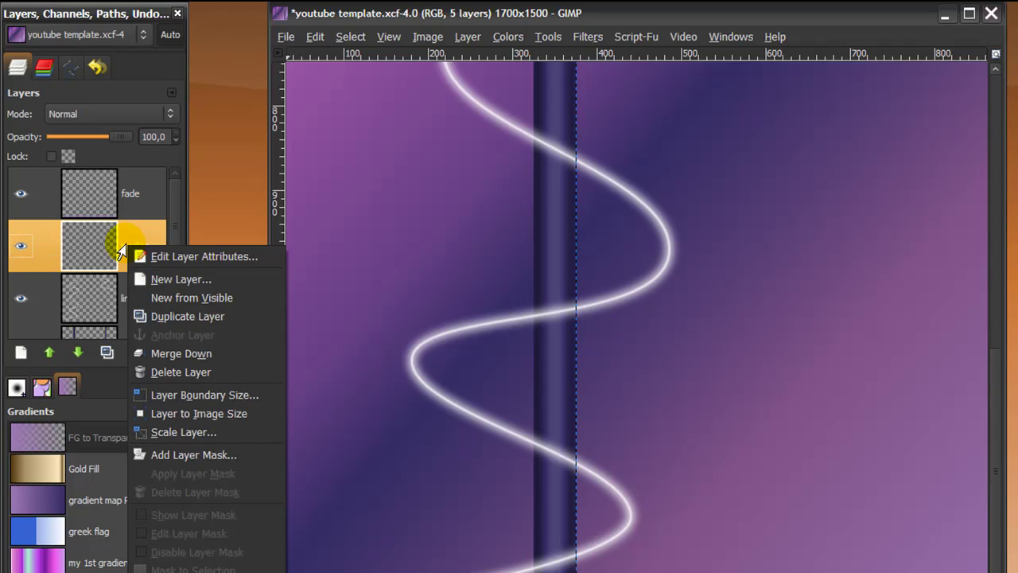
left_click(184, 353)
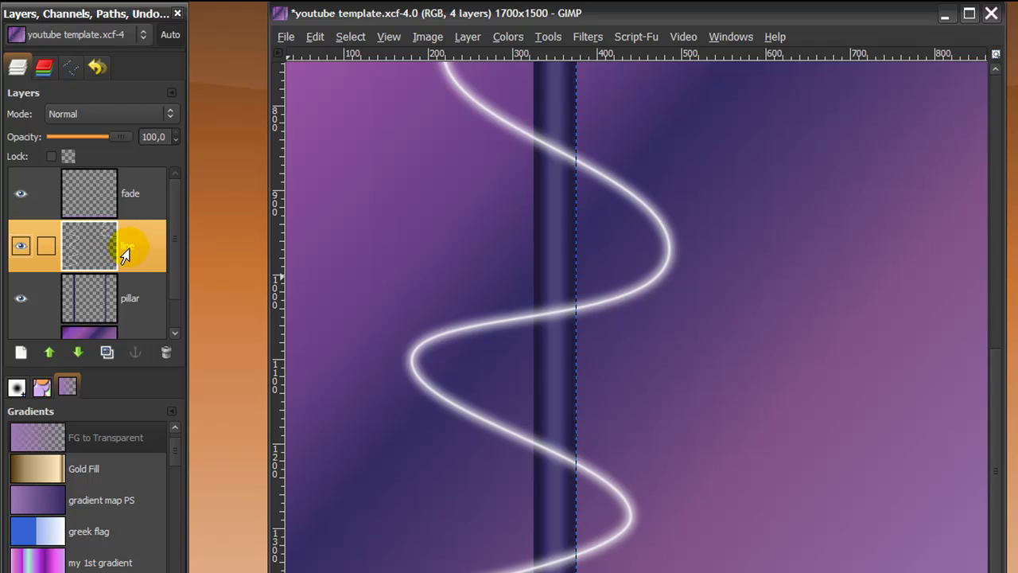
Step: Load the pillar layer's alpha as a selection
left_click(130, 297)
right_click(94, 307)
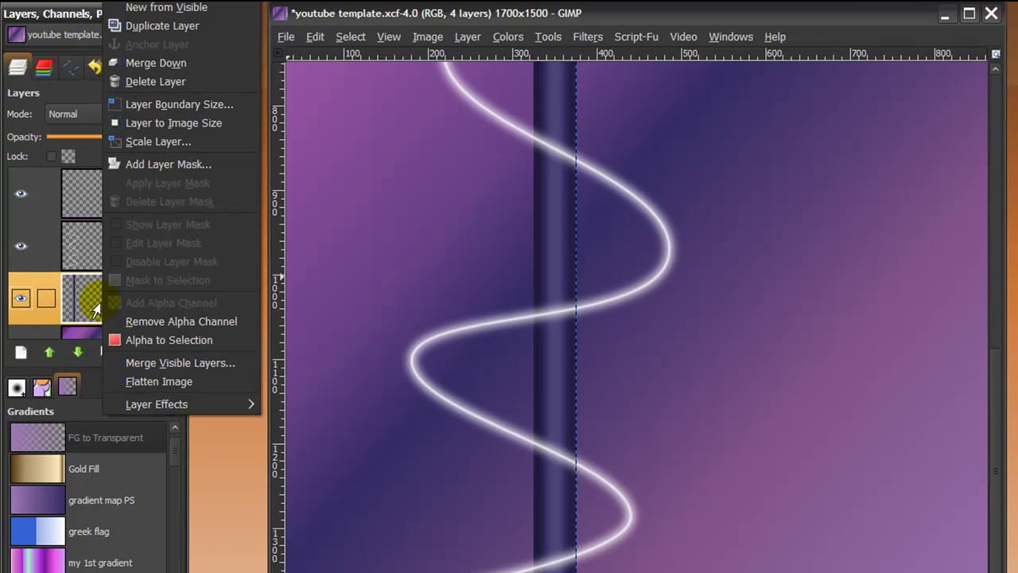
left_click(165, 340)
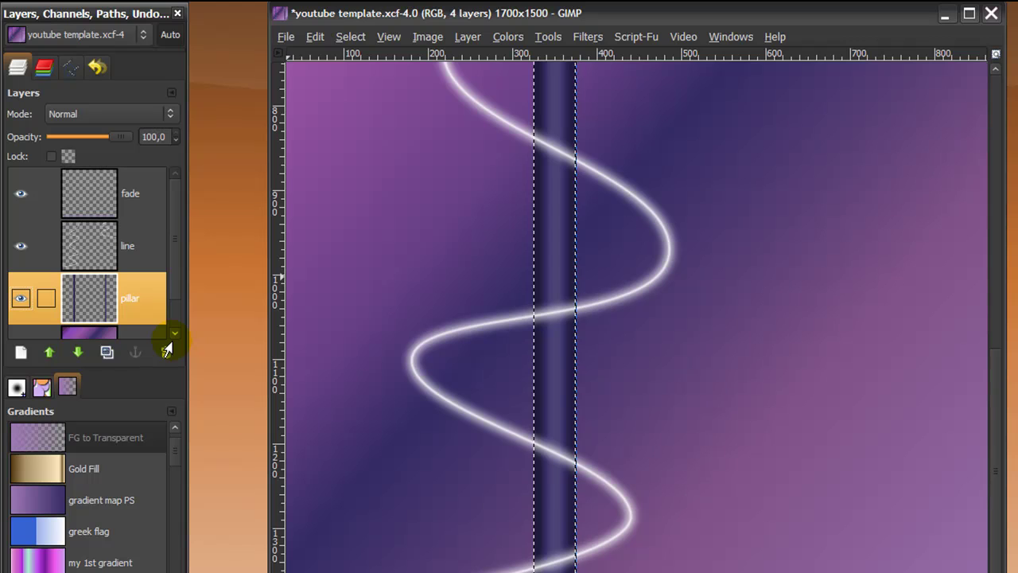
Step: On the line layer, erase the glowing line inside the selection at alternate crossings of the left pillar
left_click(111, 247)
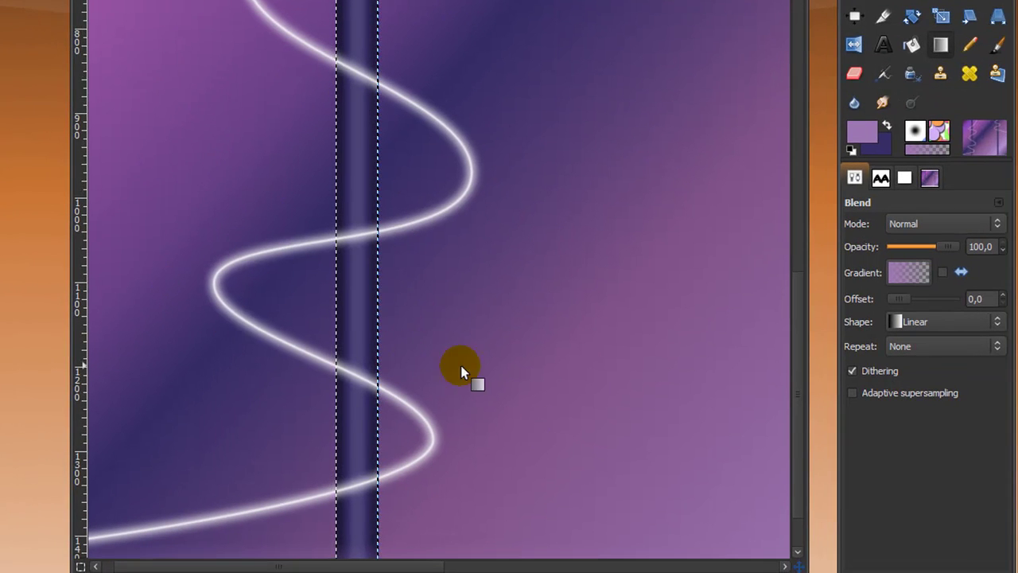
scroll(642, 372, "down", 2)
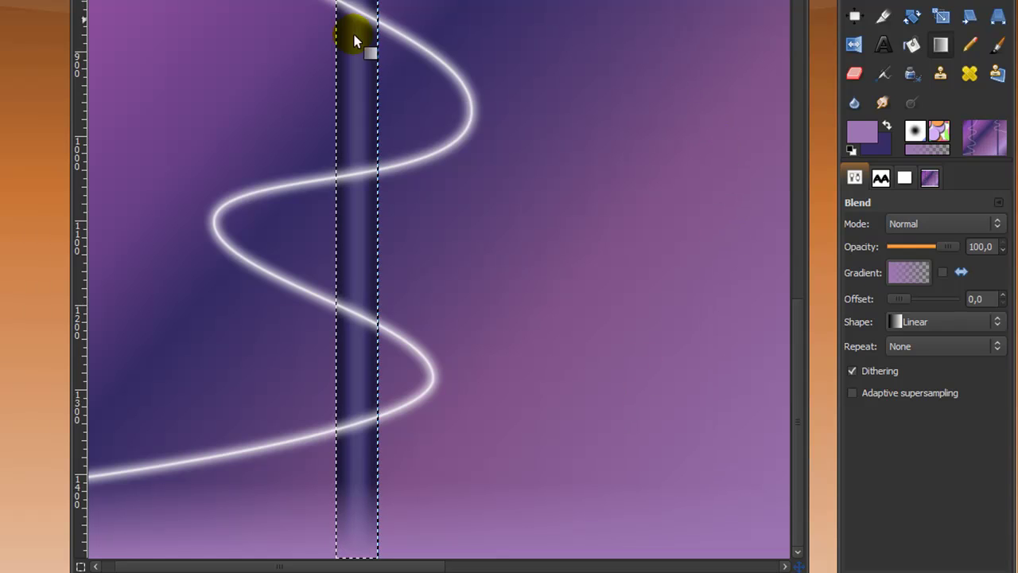
left_click(852, 75)
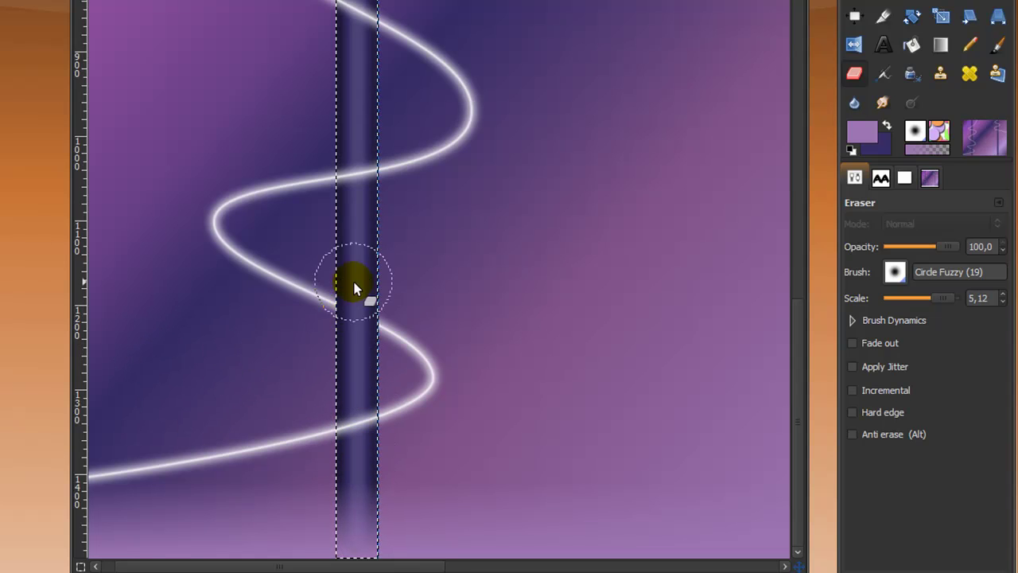
scroll(254, 124, "up", 5)
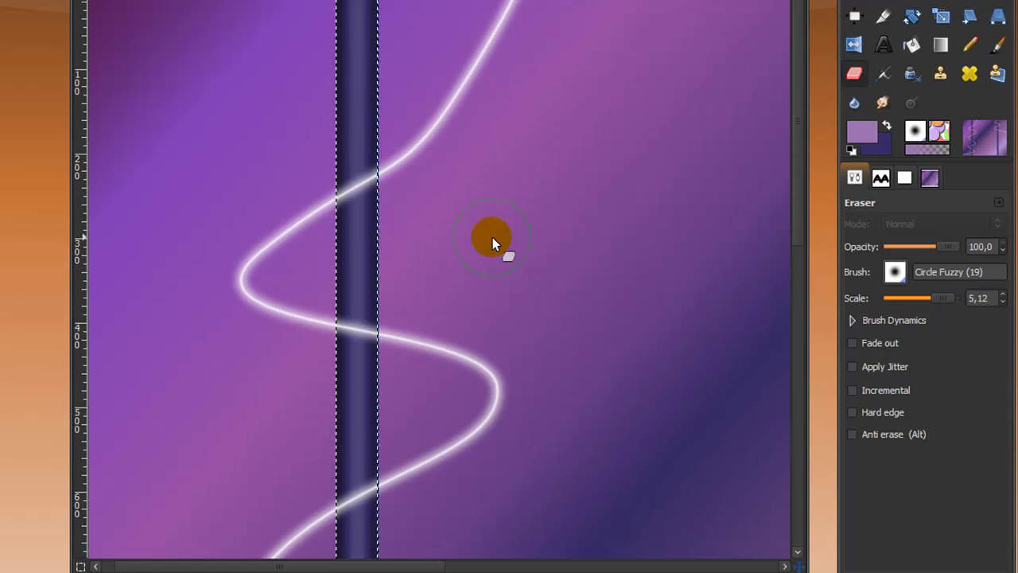
scroll(492, 237, "up", 5)
mouse_move(405, 293)
left_mouse_down()
mouse_move(370, 318)
mouse_move(357, 350)
mouse_move(357, 332)
mouse_move(362, 366)
mouse_move(336, 279)
mouse_move(581, 295)
left_mouse_up()
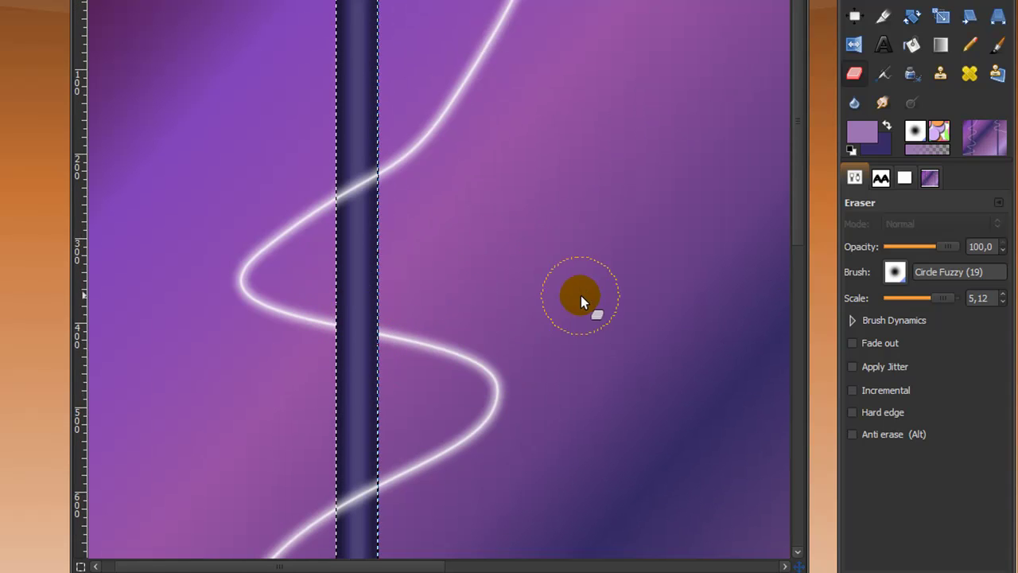
Step: Erase the glowing line inside the selection where it should pass behind the right pillar
left_click_drag(363, 566, 711, 540)
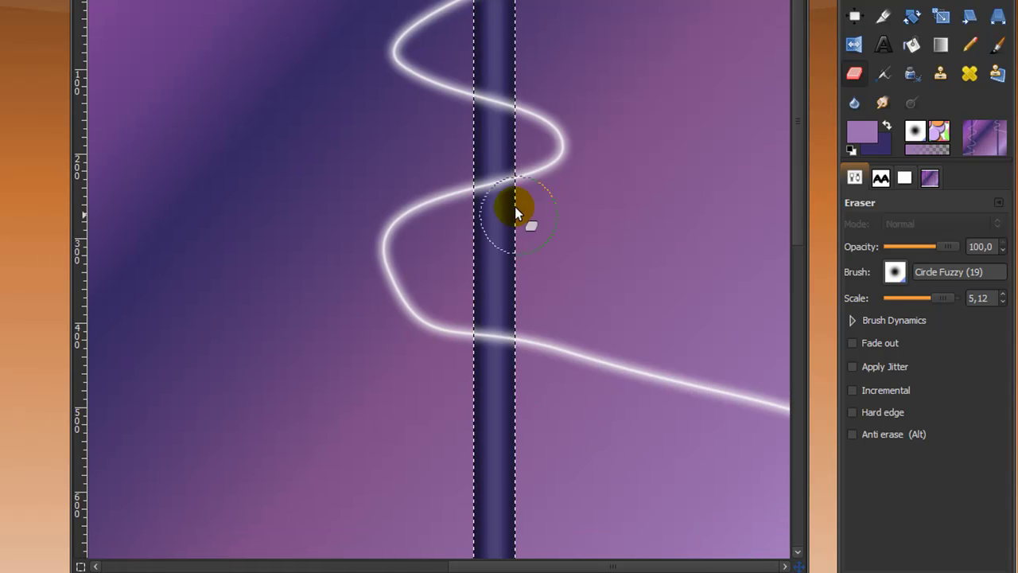
mouse_move(504, 180)
left_mouse_down()
mouse_move(483, 204)
mouse_move(490, 214)
mouse_move(500, 199)
left_mouse_up()
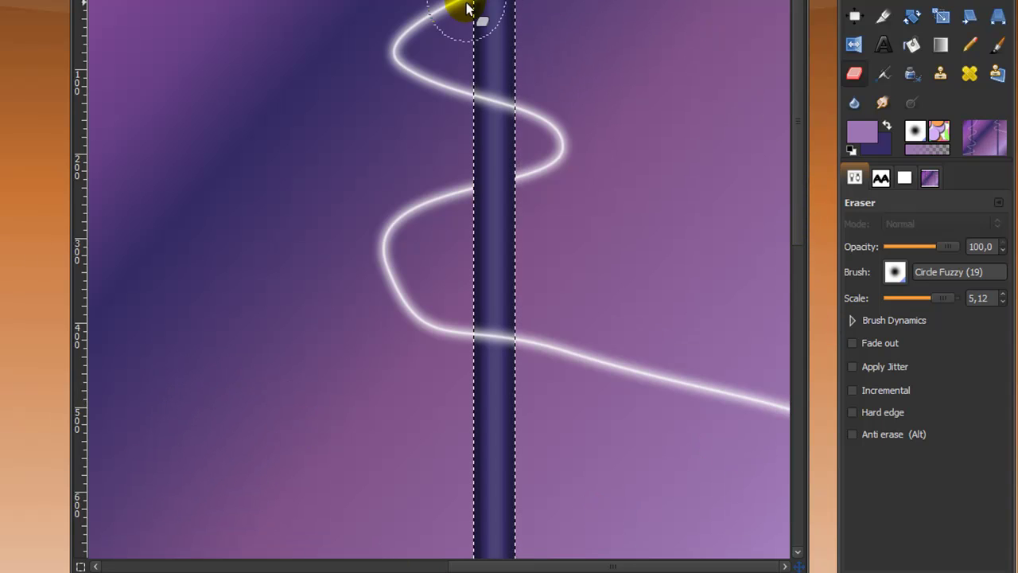
key("m")
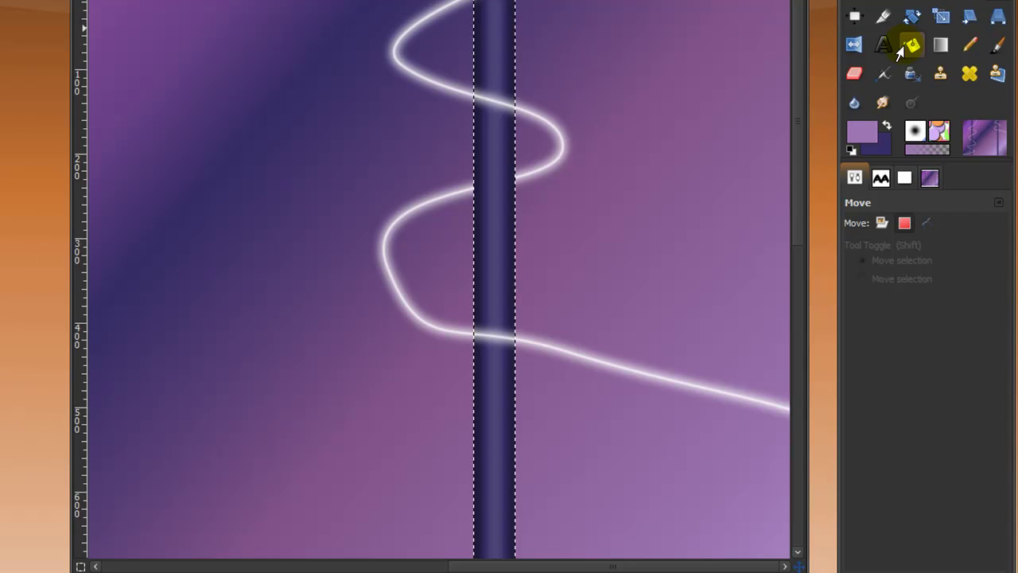
left_click(854, 73)
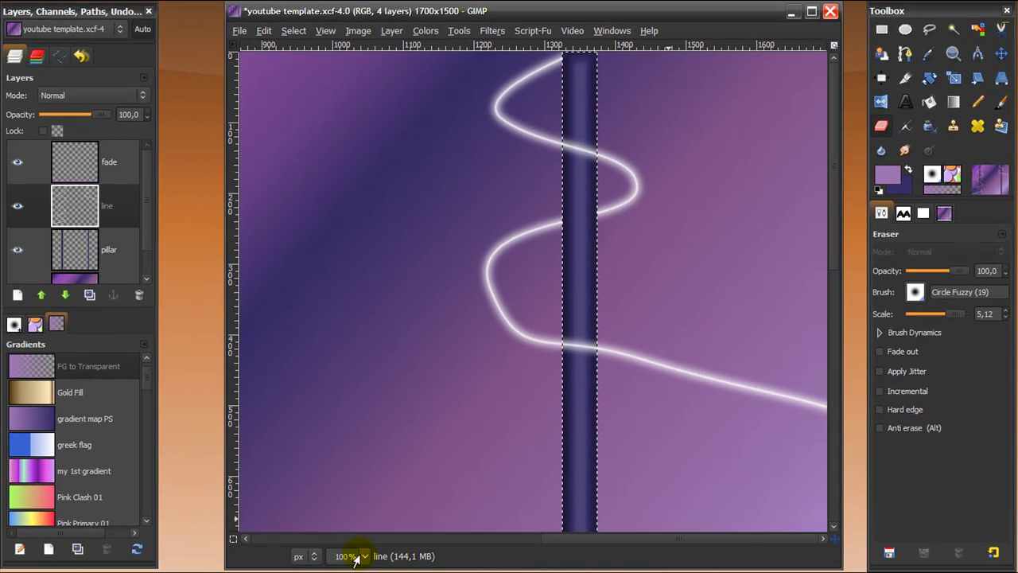
left_click(356, 557)
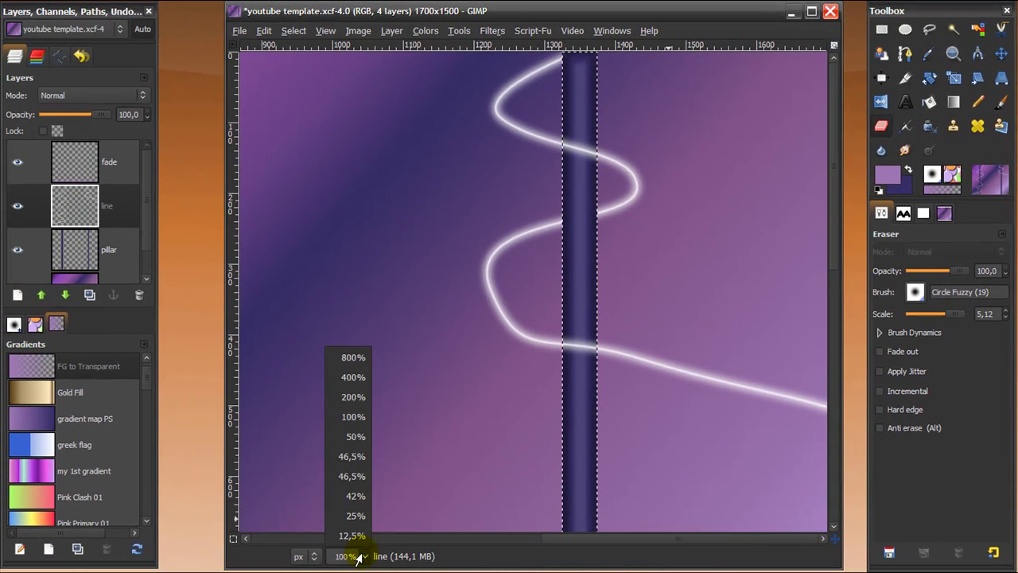
left_click(348, 496)
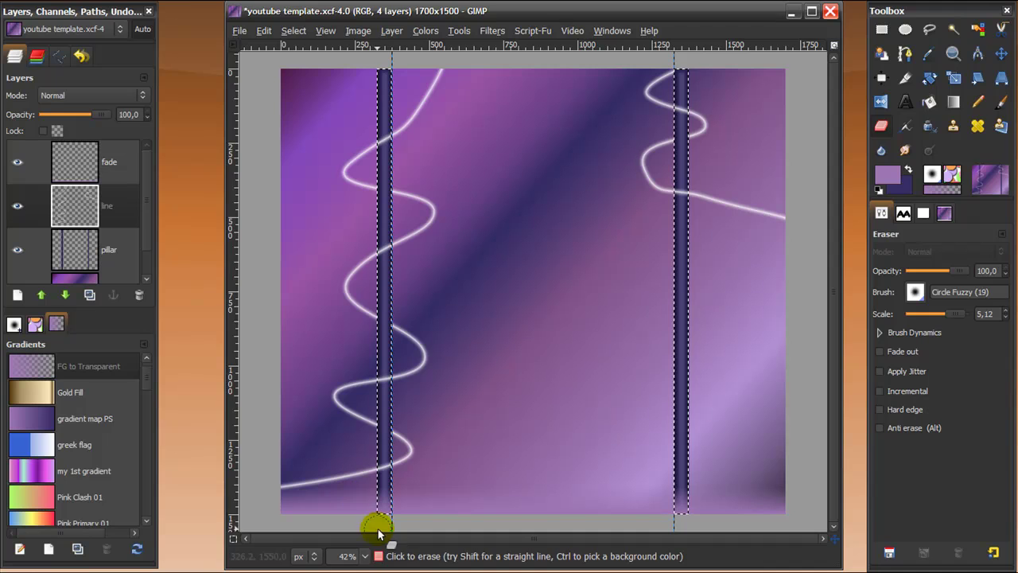